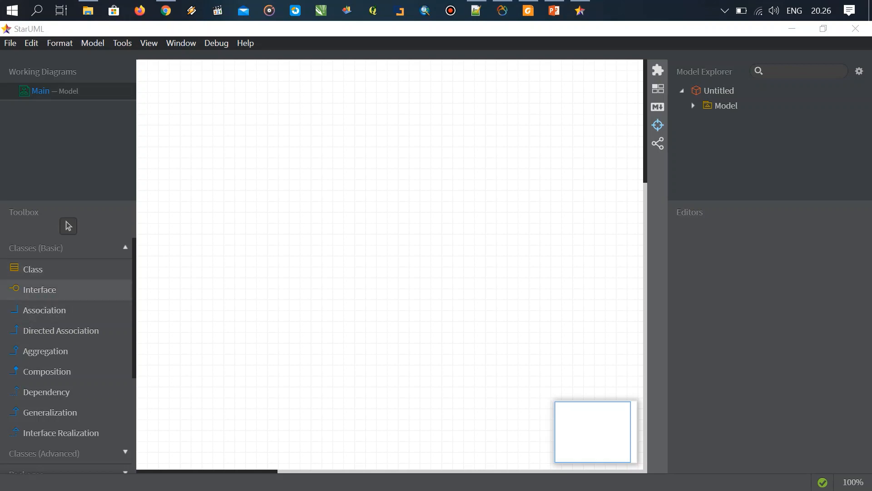
Add a class named Hewan in the upper middle of the blank Main diagram.
{"action": "left_click", "coordinate": [33, 269]}
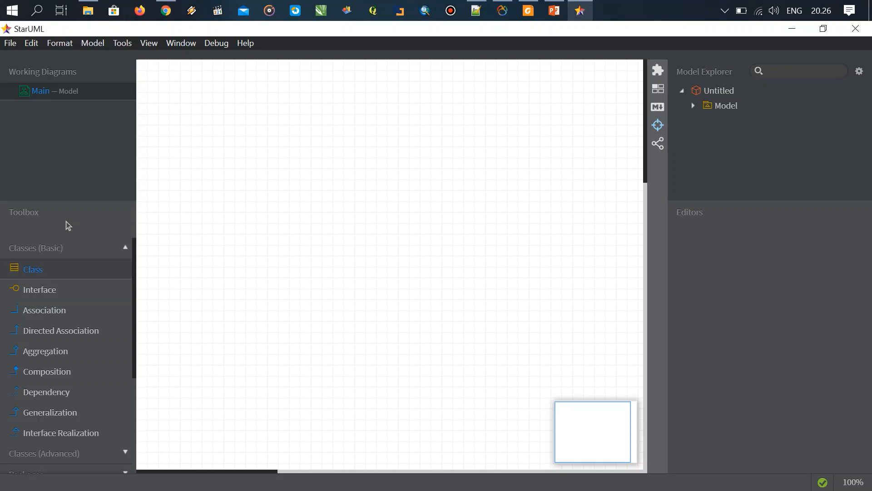
{"action": "left_click", "coordinate": [344, 169]}
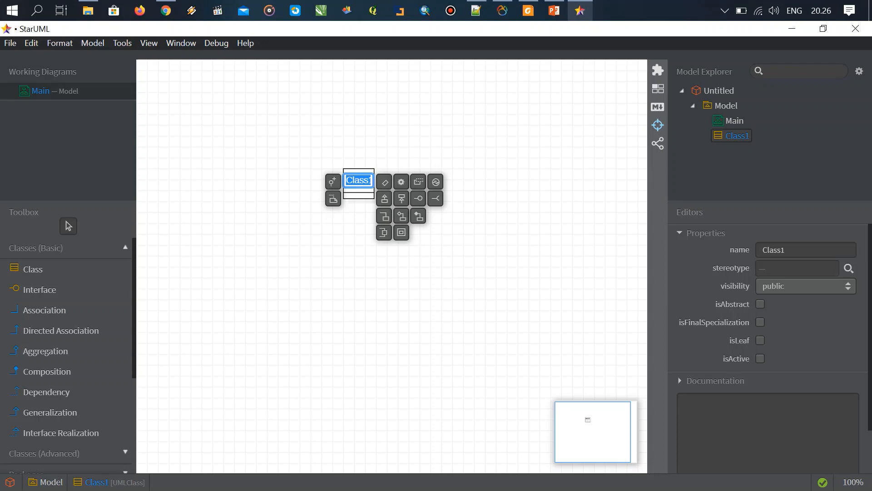
{"action": "type", "text": "Hewan"}
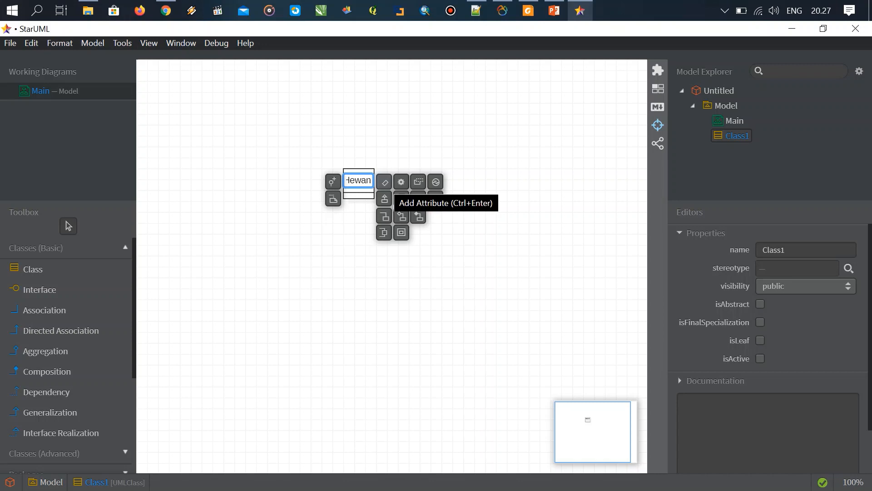
Add the attribute nama: string to the Hewan class.
{"action": "key", "text": "ctrl+Return"}
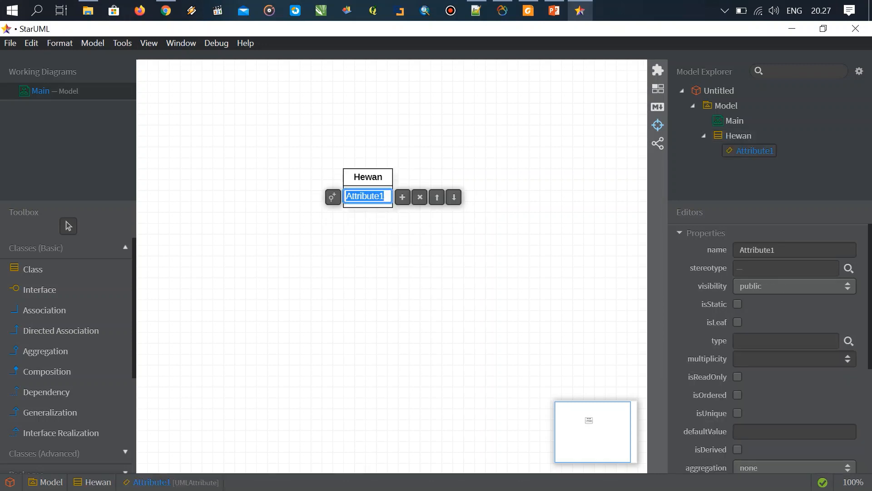
{"action": "type", "text": "nama"}
{"action": "type", "text": ":"}
{"action": "type", "text": " string"}
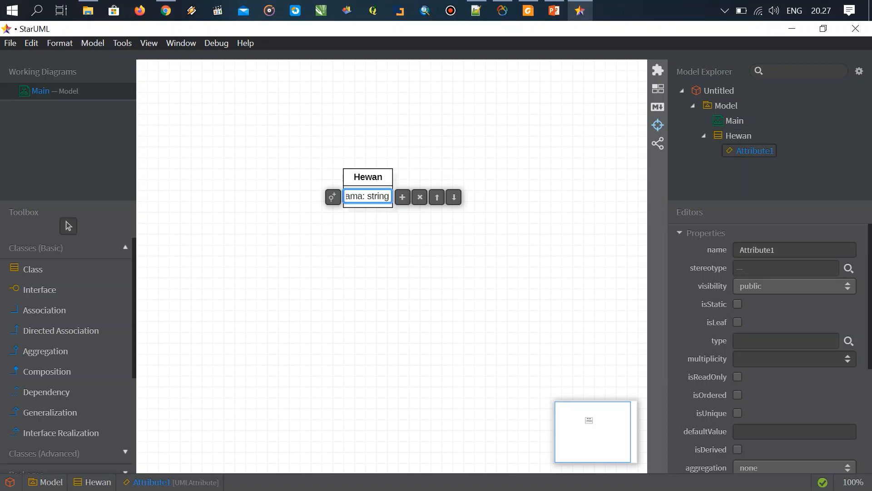
Add the attribute usia: int below nama in the Hewan class.
{"action": "key", "text": "ctrl+Return"}
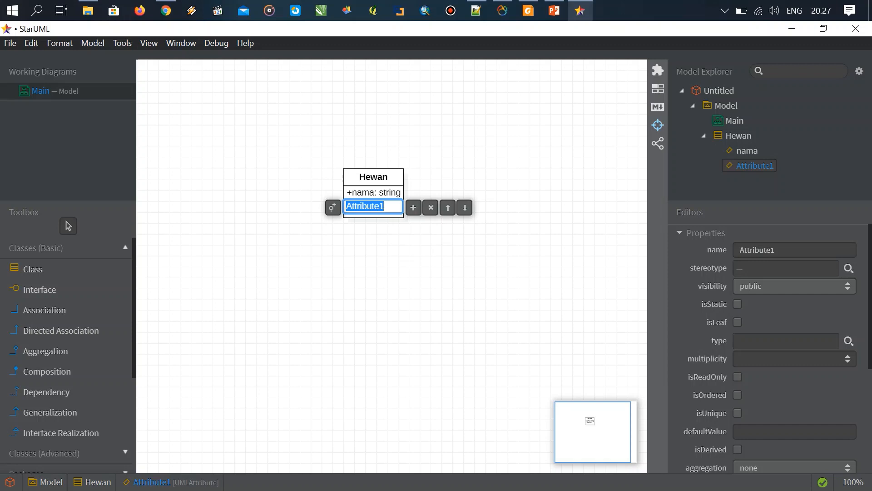
{"action": "type", "text": "umur"}
{"action": "key", "text": "BackSpace"}
{"action": "key", "text": "BackSpace"}
{"action": "key", "text": "BackSpace"}
{"action": "type", "text": "sia: int"}
Add the attributes berat: int and id: int below usia in the Hewan class.
{"action": "key", "text": "ctrl+Return"}
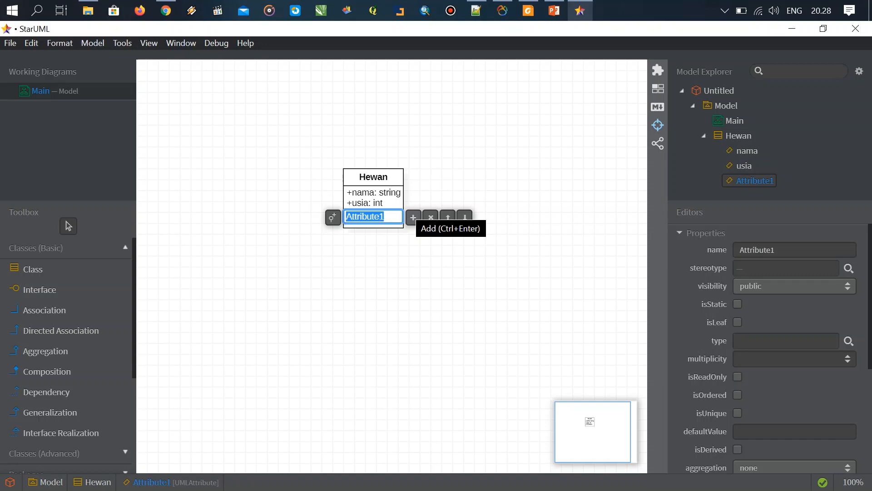
{"action": "type", "text": "ber"}
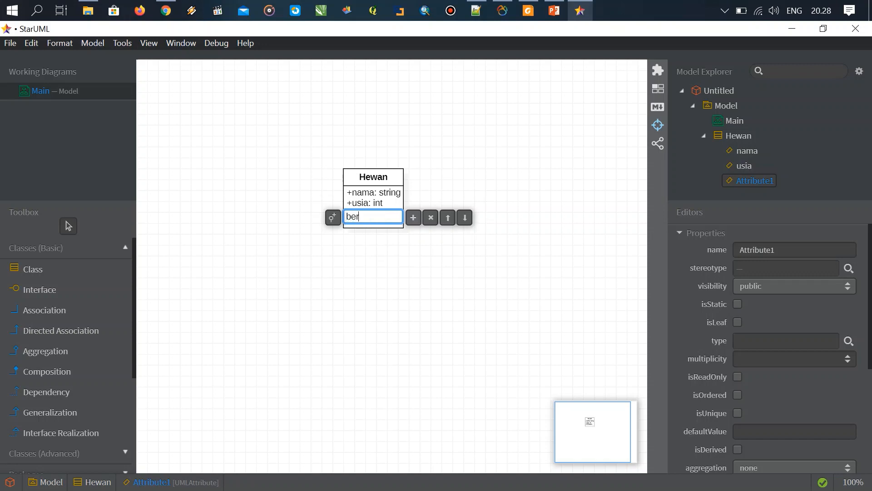
{"action": "type", "text": "at: int"}
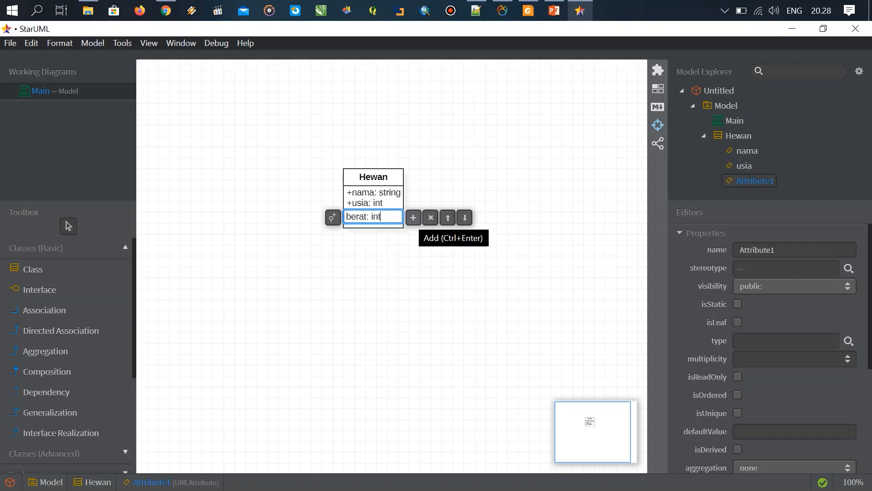
{"action": "key", "text": "ctrl+Return"}
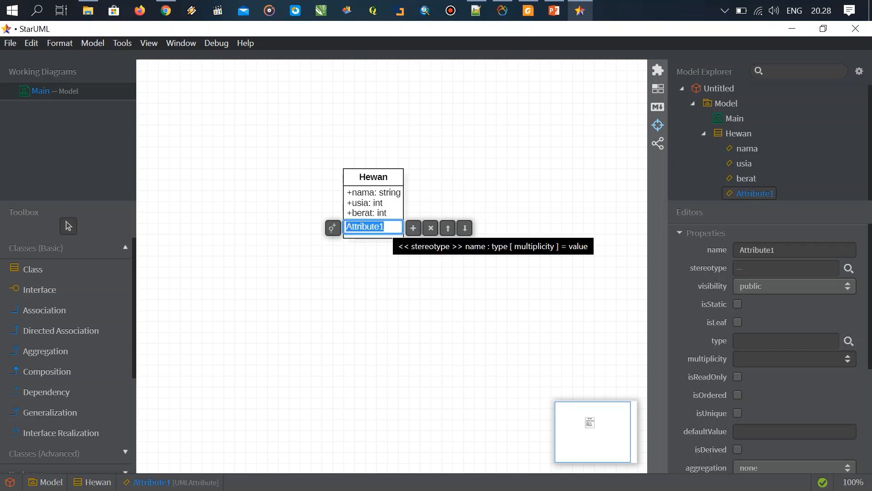
{"action": "type", "text": "id"}
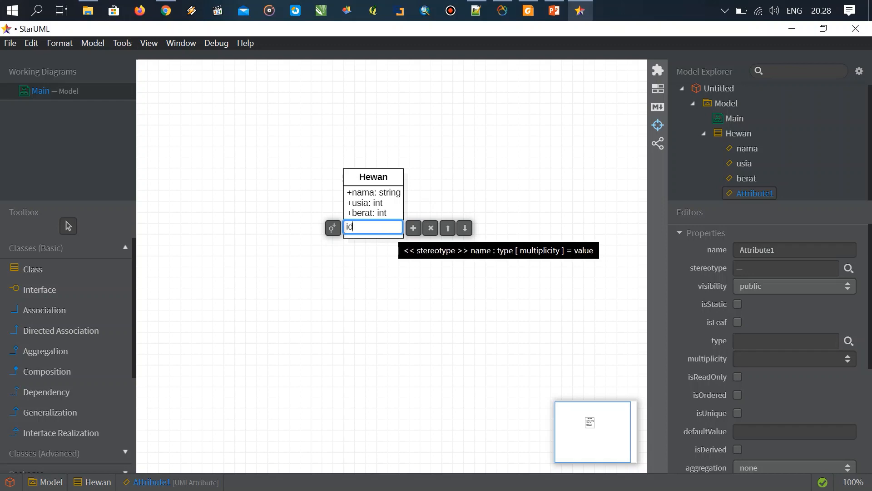
{"action": "type", "text": ": int"}
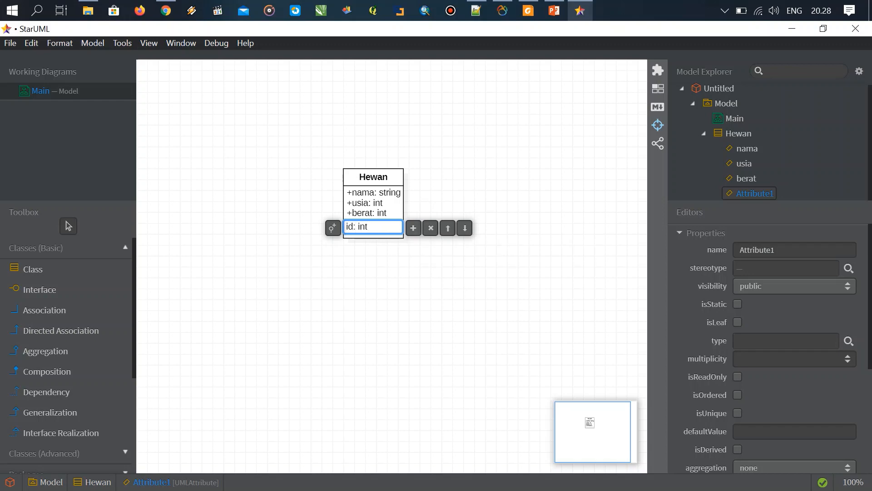
{"action": "key", "text": "Return"}
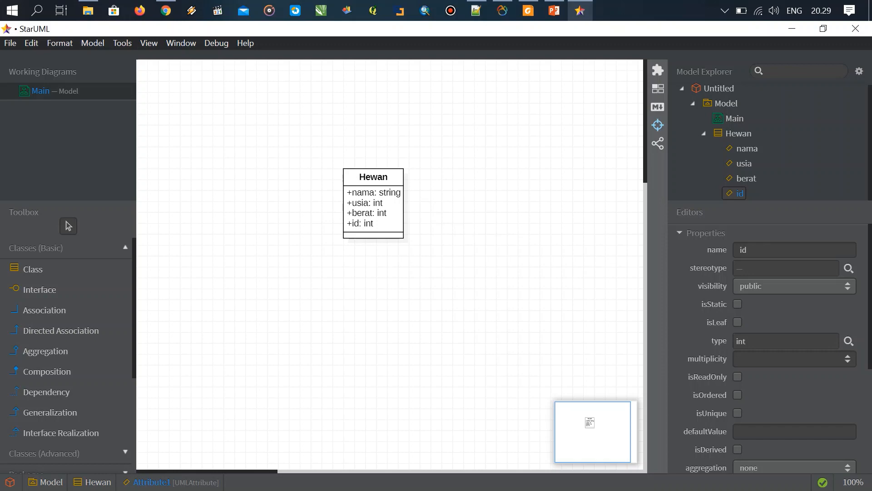
Add the operation getNama(): string to the Hewan class.
{"action": "left_click", "coordinate": [374, 203]}
{"action": "key", "text": "Return"}
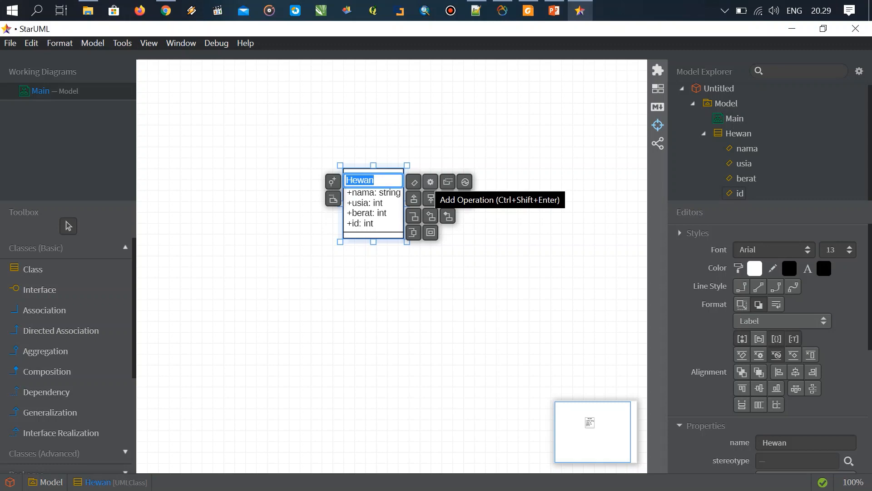
{"action": "left_click", "coordinate": [430, 199]}
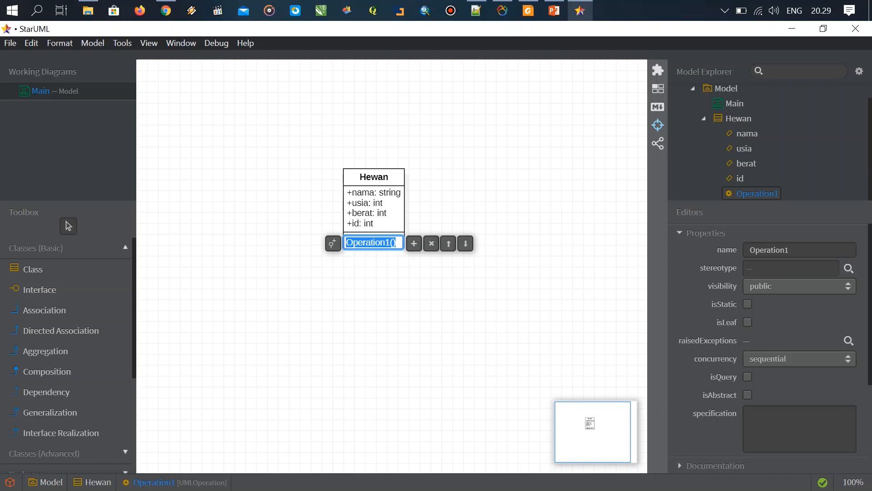
{"action": "type", "text": "getNama"}
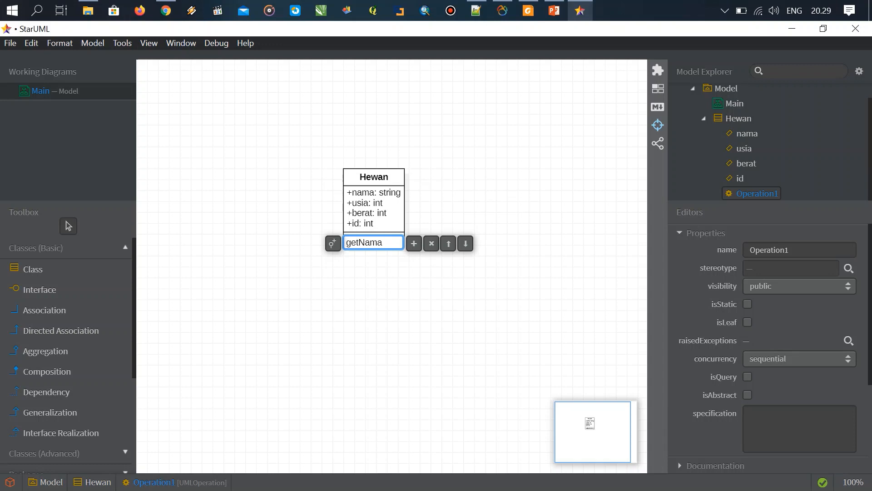
{"action": "type", "text": "(): string"}
{"action": "key", "text": "Left"}
{"action": "type", "text": "a:string"}
{"action": "key", "text": "BackSpace"}
{"action": "key", "text": "BackSpace"}
{"action": "key", "text": "BackSpace"}
{"action": "key", "text": "BackSpace"}
{"action": "key", "text": "BackSpace"}
{"action": "key", "text": "BackSpace"}
{"action": "key", "text": "BackSpace"}
{"action": "key", "text": "BackSpace"}
Confirm the getNama operation and add the operation getUsia(): int to the Hewan class.
{"action": "key", "text": "Return"}
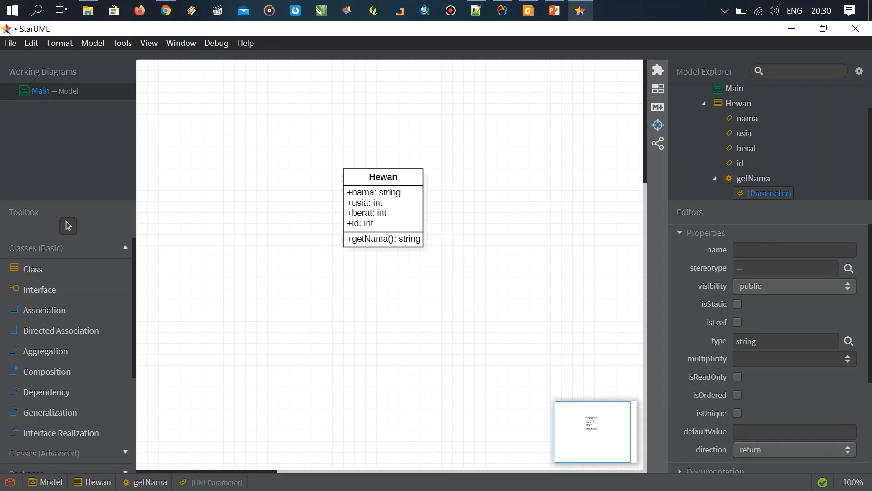
{"action": "double_click", "coordinate": [383, 177]}
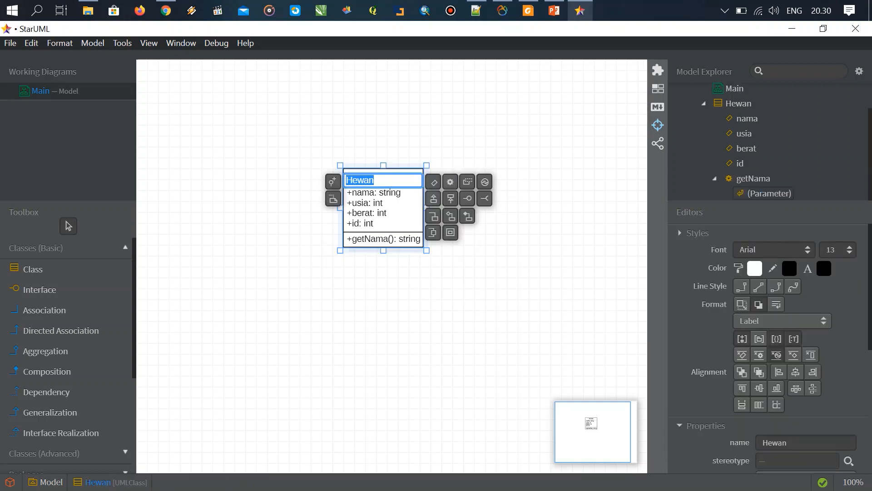
{"action": "left_click", "coordinate": [451, 182]}
{"action": "type", "text": "ge"}
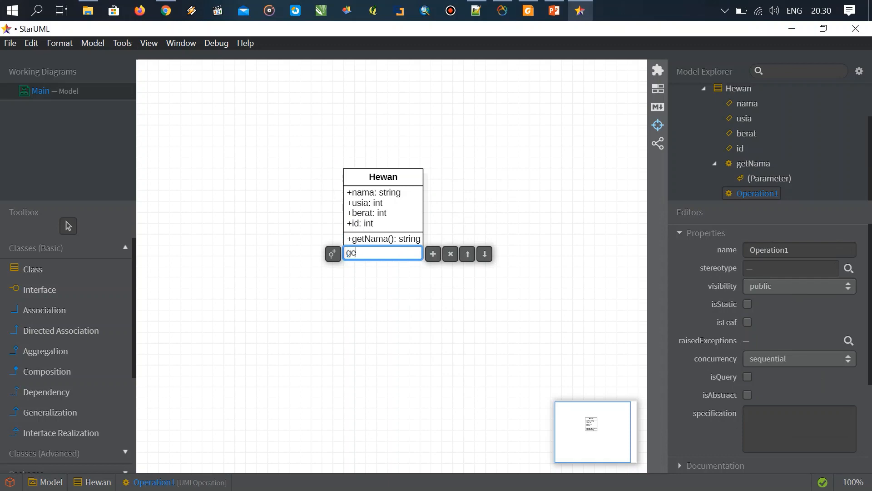
{"action": "type", "text": "tUsia()"}
{"action": "type", "text": ":"}
{"action": "key", "text": "BackSpace"}
{"action": "type", "text": "(): int"}
Add the operations getberat(): int and getId(): int below getUsia in the Hewan class.
{"action": "key", "text": "ctrl+Return"}
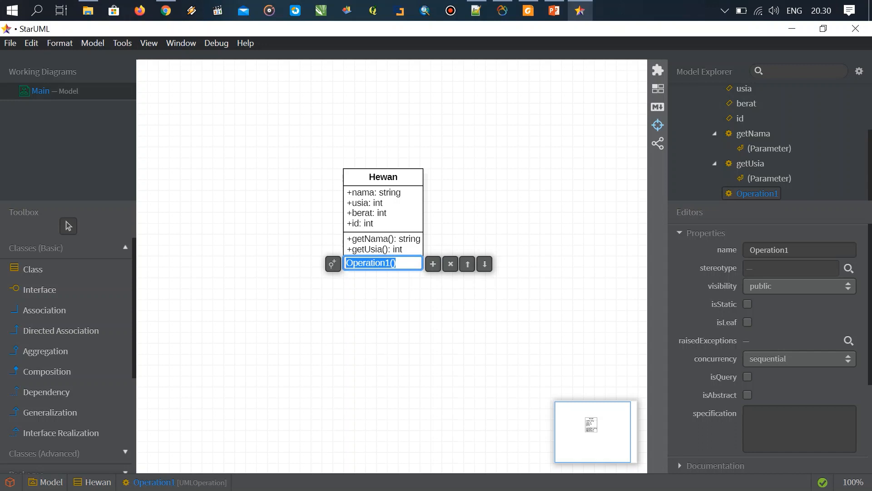
{"action": "type", "text": "get"}
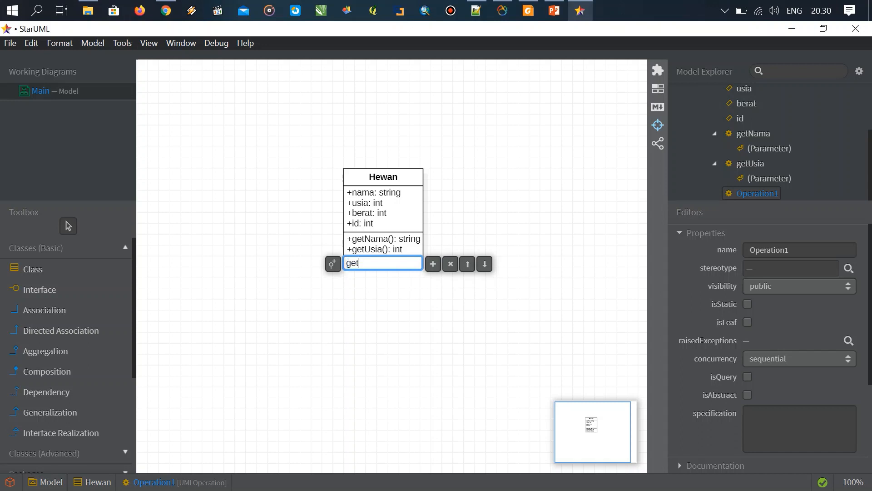
{"action": "type", "text": "berat(): int"}
{"action": "left_click", "coordinate": [433, 263]}
{"action": "type", "text": "getI"}
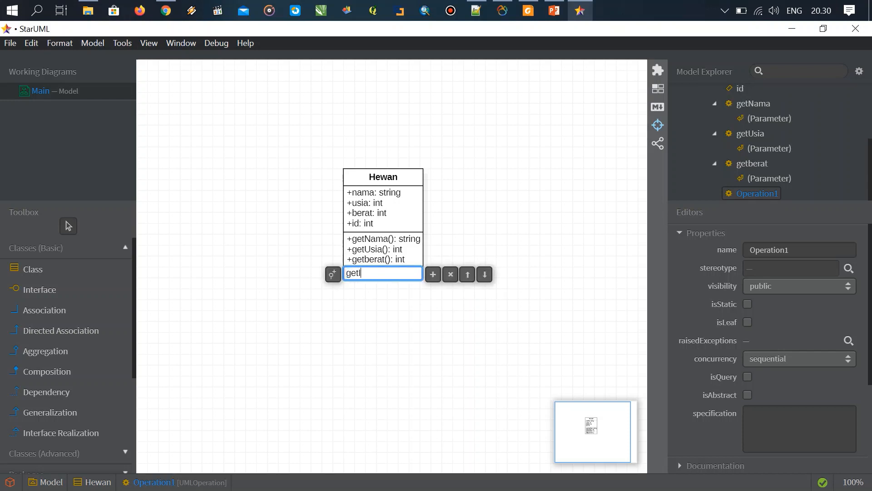
{"action": "type", "text": "d(): int"}
Add the operation setData(data) to Hewan and move the class diagonally up and left on the diagram.
{"action": "key", "text": "ctrl+Return"}
{"action": "type", "text": "setData("}
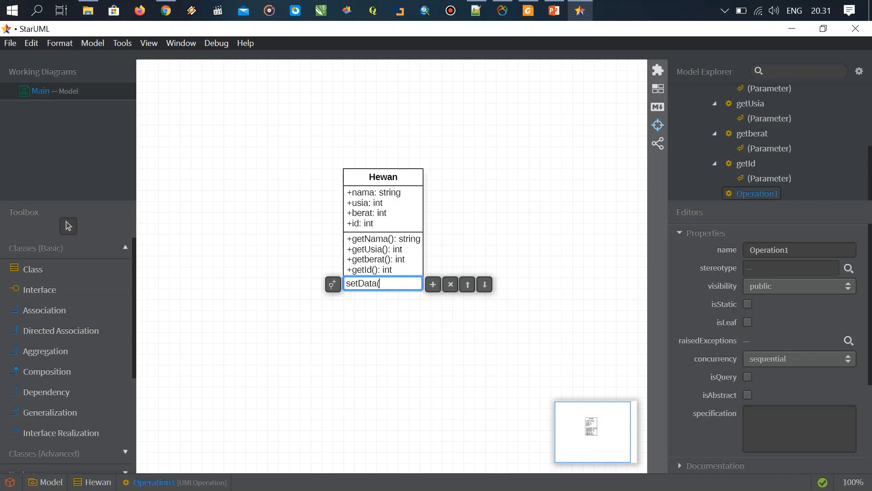
{"action": "type", "text": "data)"}
{"action": "key", "text": "Return"}
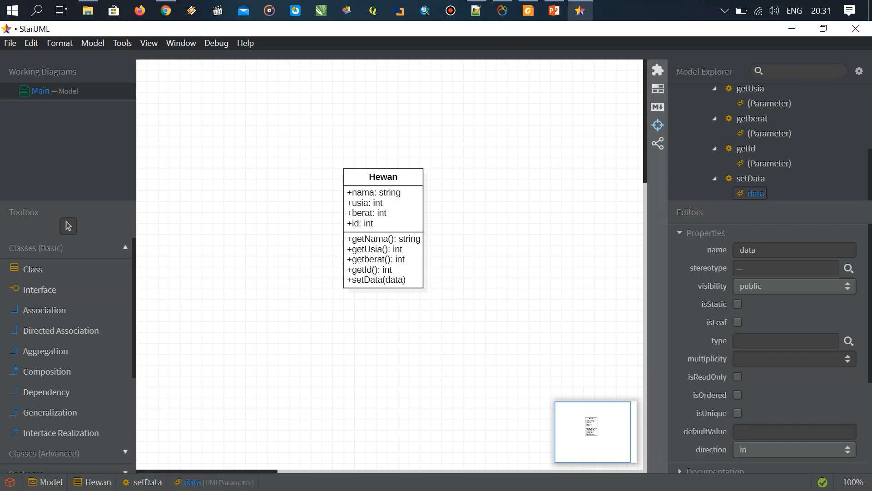
{"action": "left_click_drag", "start_coordinate": [383, 228], "coordinate": [345, 190]}
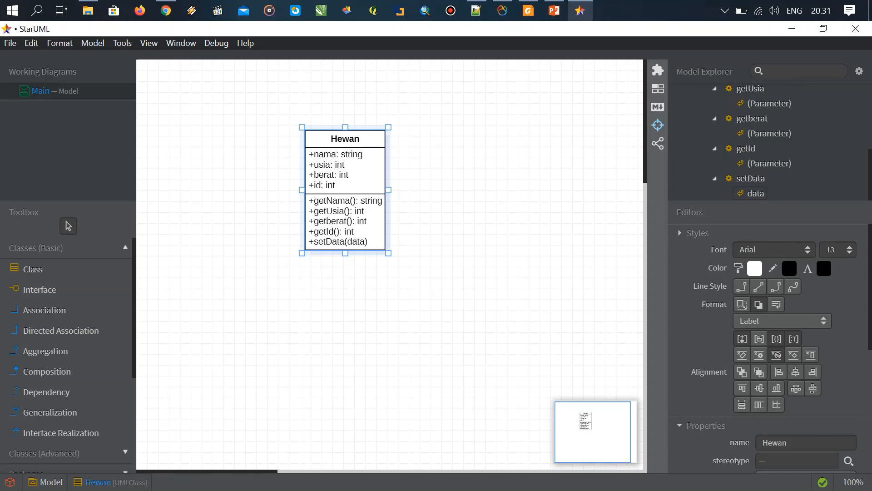
Set the visibility of Hewan's nama attribute to private.
{"action": "double_click", "coordinate": [336, 155]}
{"action": "left_click", "coordinate": [295, 158]}
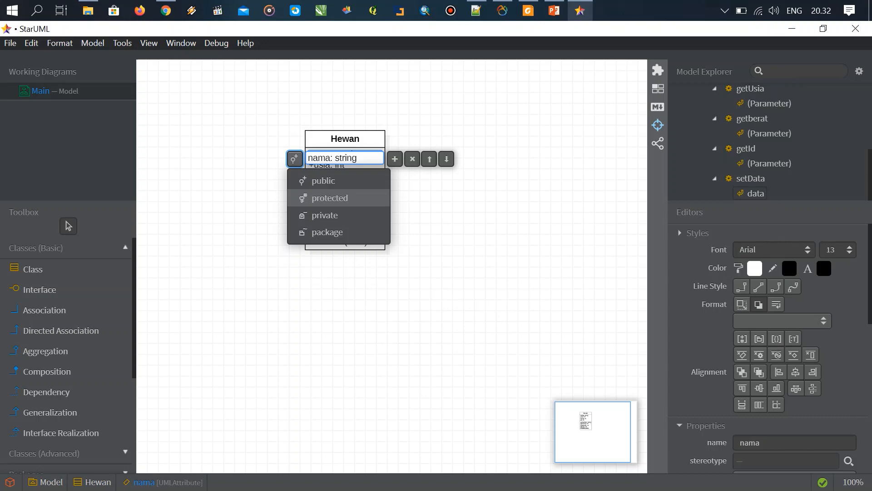
{"action": "key", "text": "Down"}
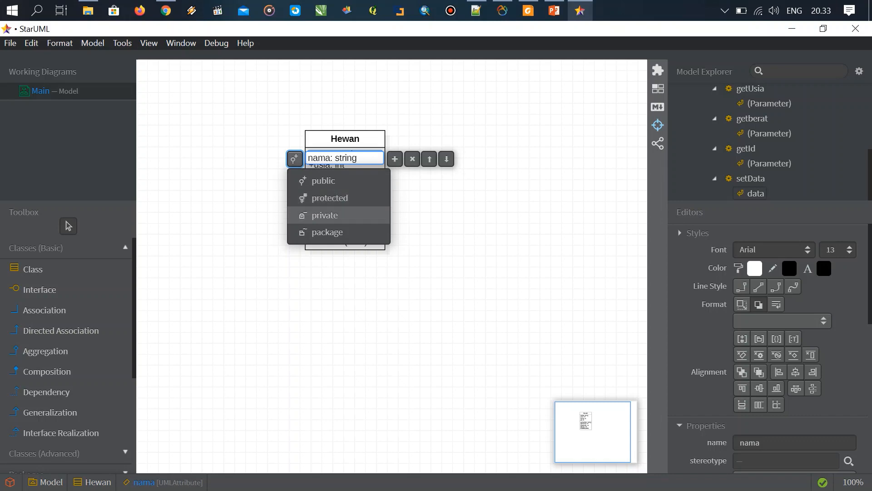
{"action": "left_click", "coordinate": [325, 215]}
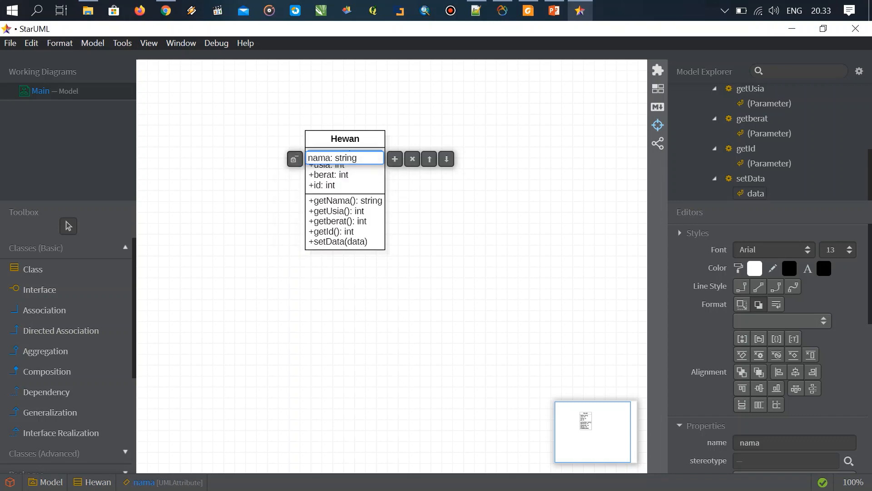
{"action": "left_click", "coordinate": [337, 175]}
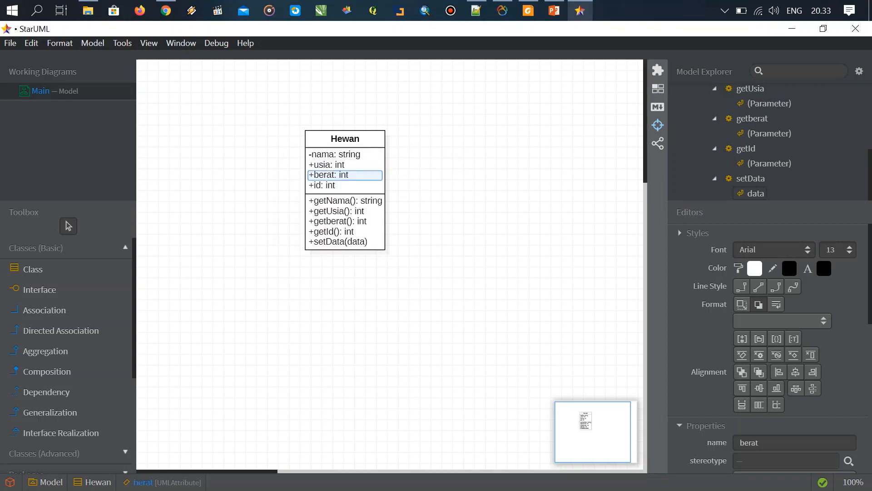
Set the visibility of Hewan's usia attribute to private.
{"action": "left_click", "coordinate": [337, 165]}
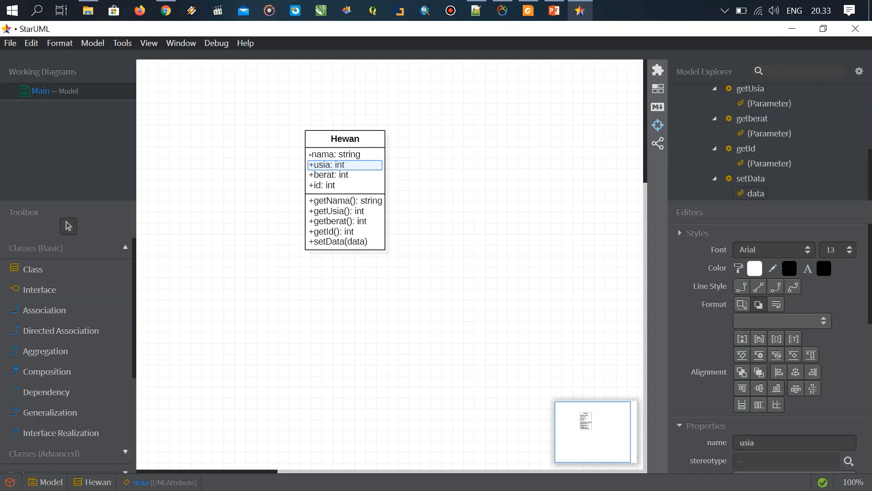
{"action": "double_click", "coordinate": [329, 165]}
{"action": "left_click", "coordinate": [295, 169]}
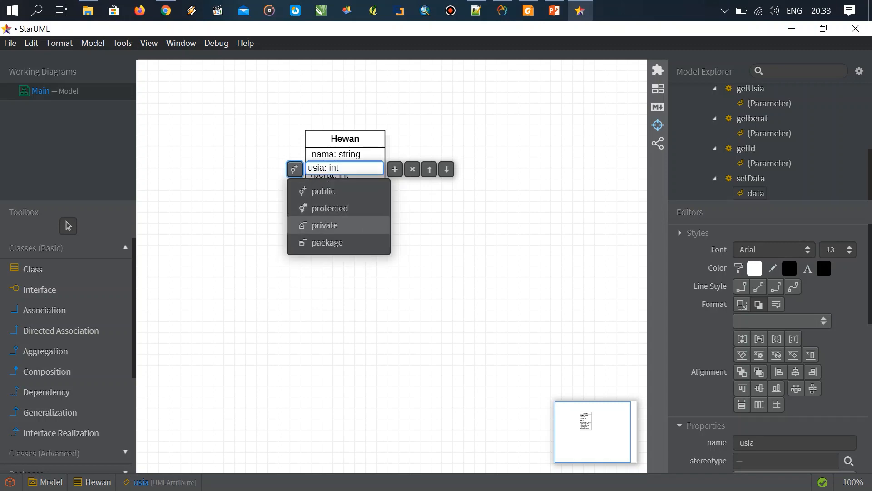
{"action": "left_click", "coordinate": [324, 225]}
Set the visibility of Hewan's berat attribute to private.
{"action": "left_click", "coordinate": [328, 175]}
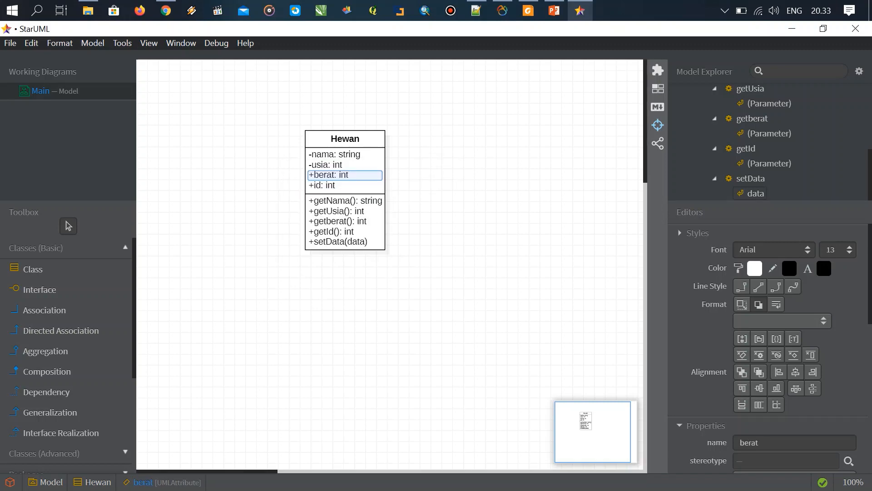
{"action": "double_click", "coordinate": [328, 175]}
{"action": "left_click", "coordinate": [295, 179]}
{"action": "left_click", "coordinate": [325, 235]}
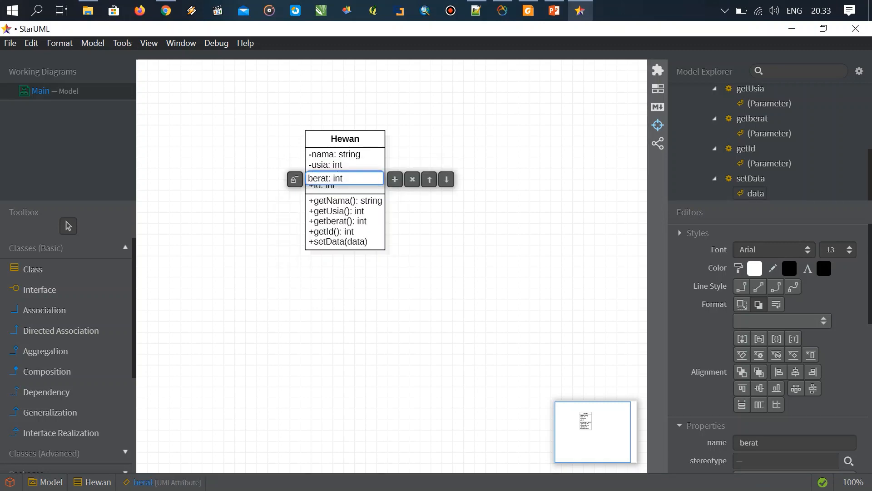
Set the visibility of Hewan's id attribute to private.
{"action": "left_click", "coordinate": [328, 187]}
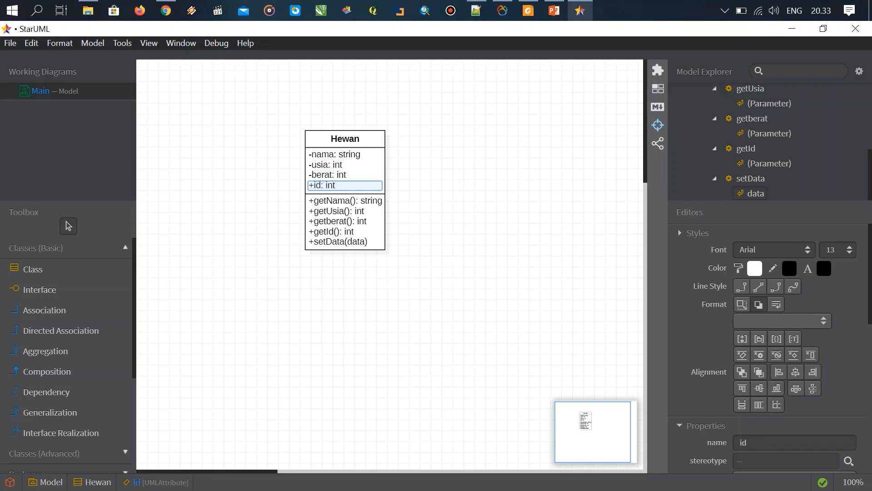
{"action": "double_click", "coordinate": [328, 187]}
{"action": "left_click", "coordinate": [295, 189]}
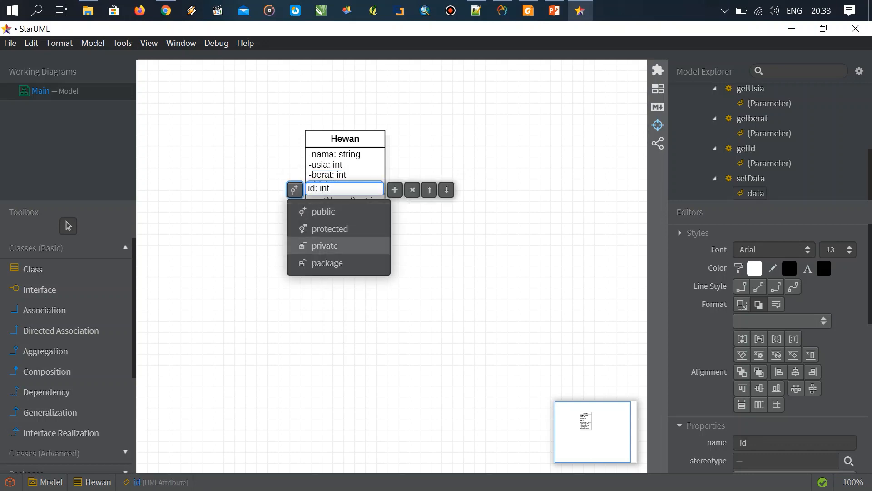
{"action": "left_click", "coordinate": [325, 245]}
{"action": "left_click", "coordinate": [339, 200]}
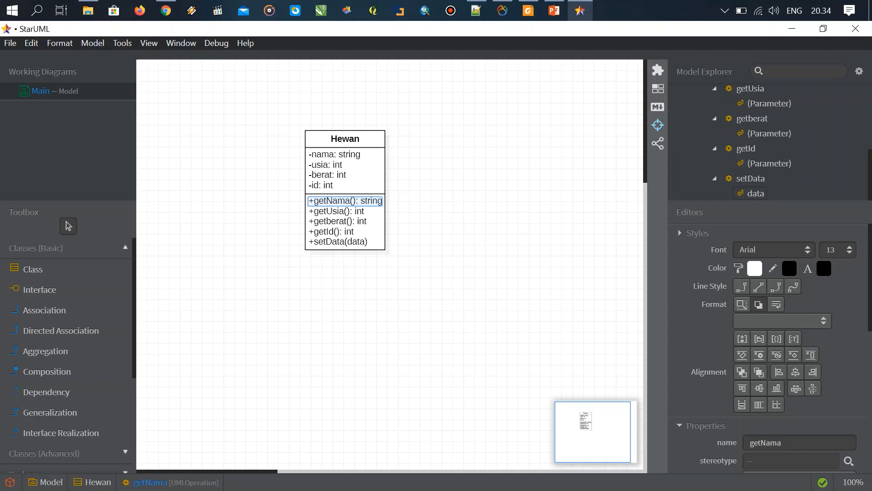
{"action": "left_click", "coordinate": [337, 211]}
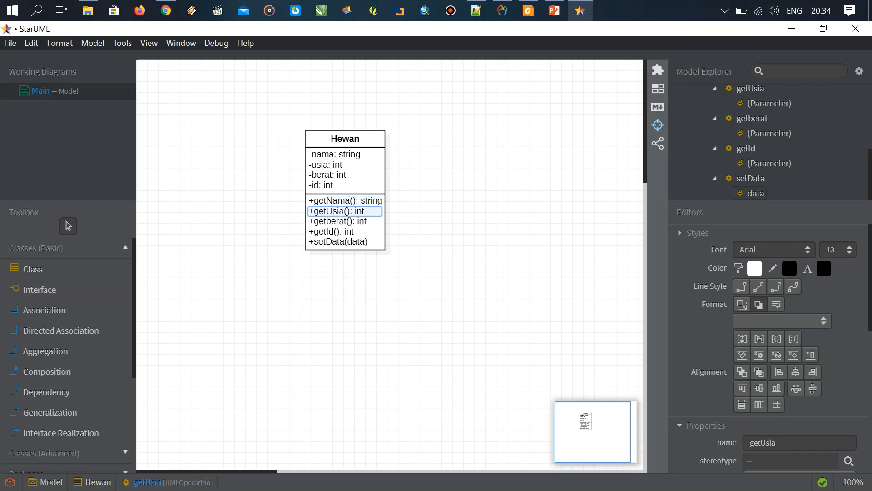
{"action": "left_click", "coordinate": [337, 200]}
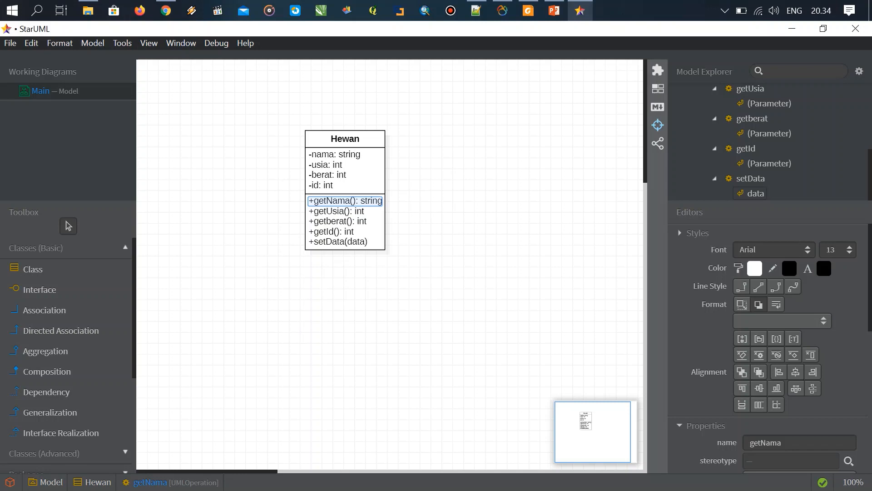
Move the Hewan class slightly to the right on the diagram, keeping its height.
{"action": "left_click", "coordinate": [345, 140]}
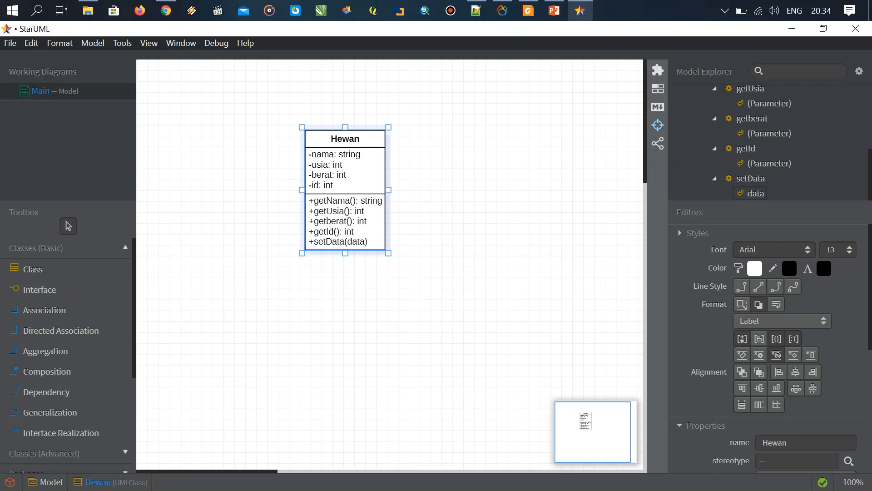
{"action": "left_click_drag", "start_coordinate": [345, 171], "coordinate": [367, 171]}
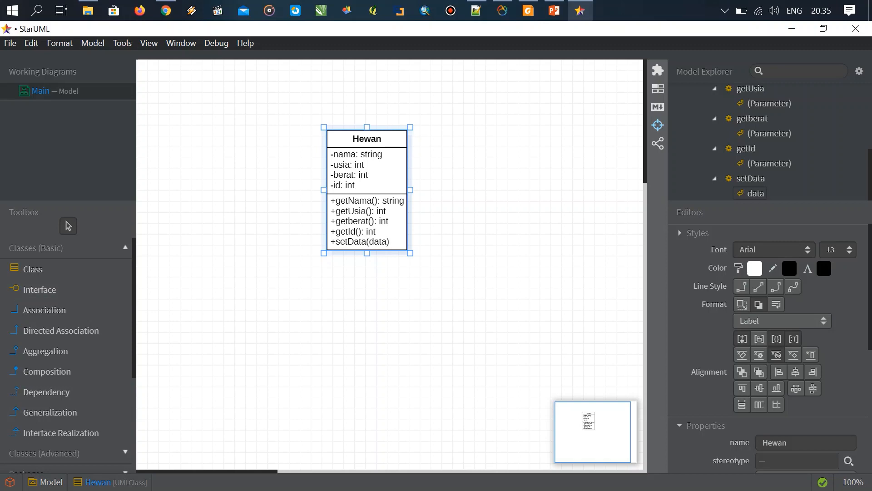
{"action": "left_click", "coordinate": [195, 282]}
Add a class named Ikan to the diagram, below and to the left of Hewan.
{"action": "left_click", "coordinate": [33, 269]}
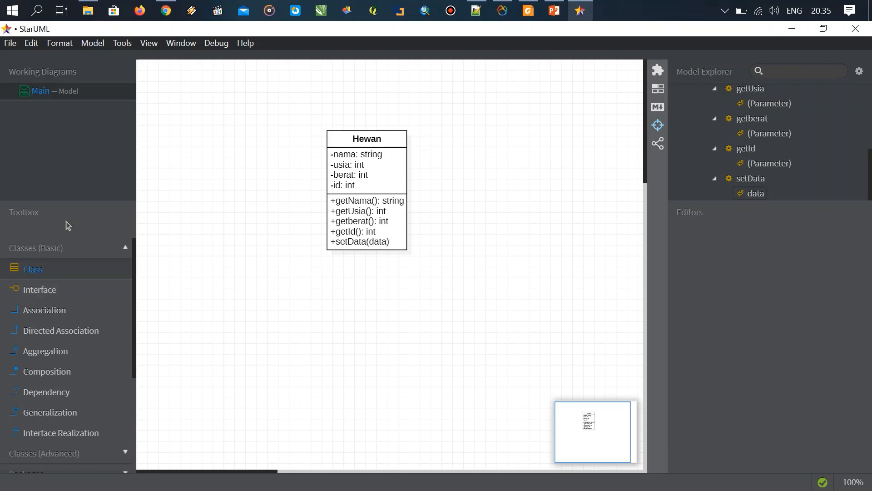
{"action": "left_click", "coordinate": [222, 293]}
{"action": "type", "text": "Tikus"}
{"action": "key", "text": "BackSpace"}
{"action": "key", "text": "BackSpace"}
{"action": "key", "text": "BackSpace"}
{"action": "key", "text": "BackSpace"}
{"action": "key", "text": "BackSpace"}
{"action": "type", "text": "Ikan"}
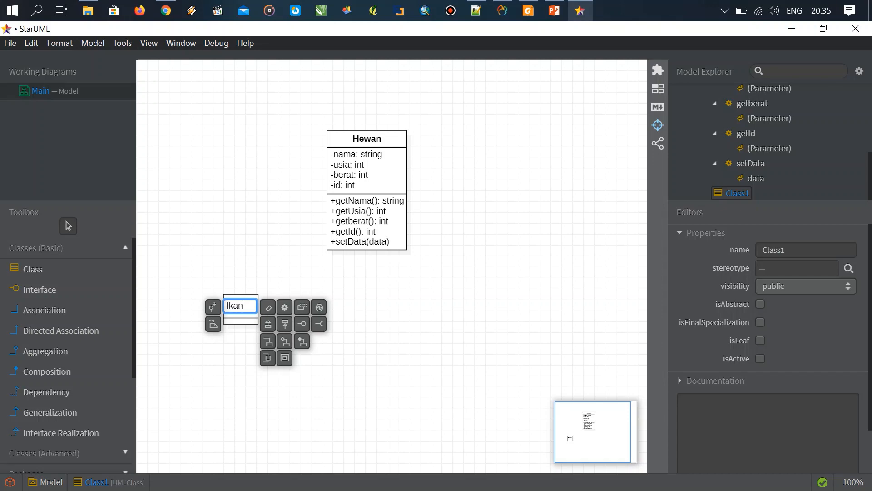
{"action": "left_click", "coordinate": [182, 290]}
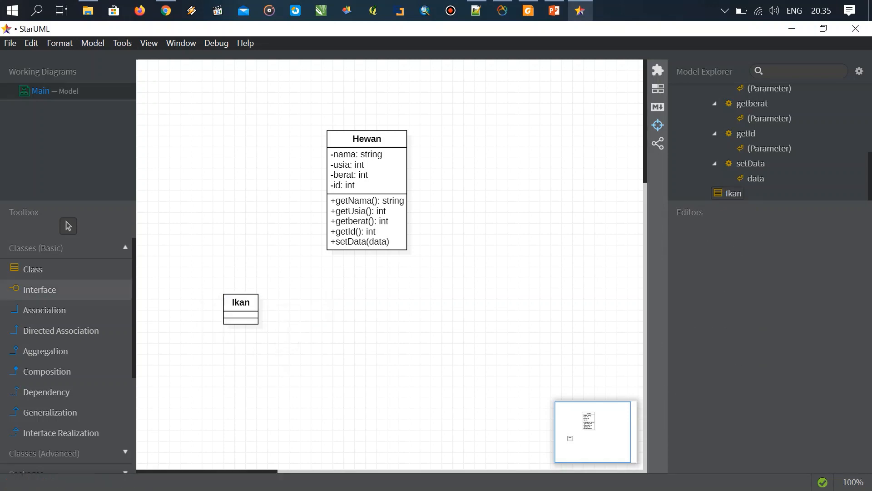
Add a class named Kucing to the right of Ikan, level with it.
{"action": "left_click", "coordinate": [33, 269]}
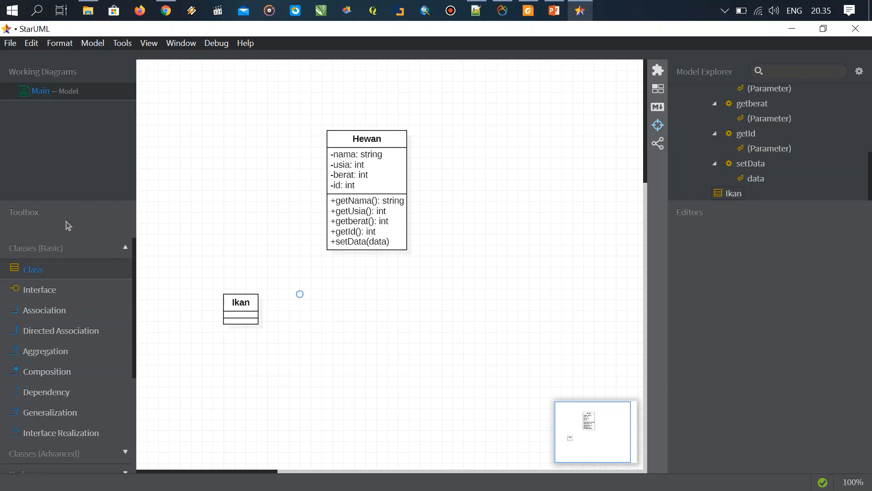
{"action": "left_click", "coordinate": [300, 295]}
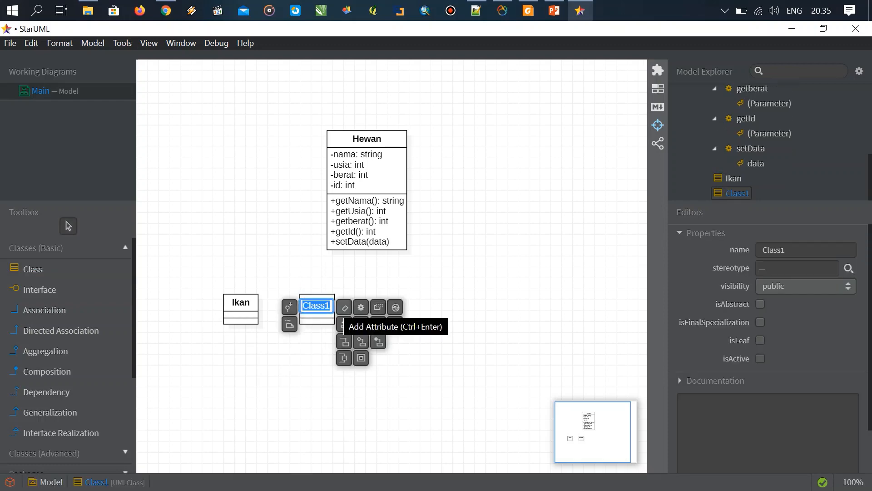
{"action": "type", "text": "Kucing"}
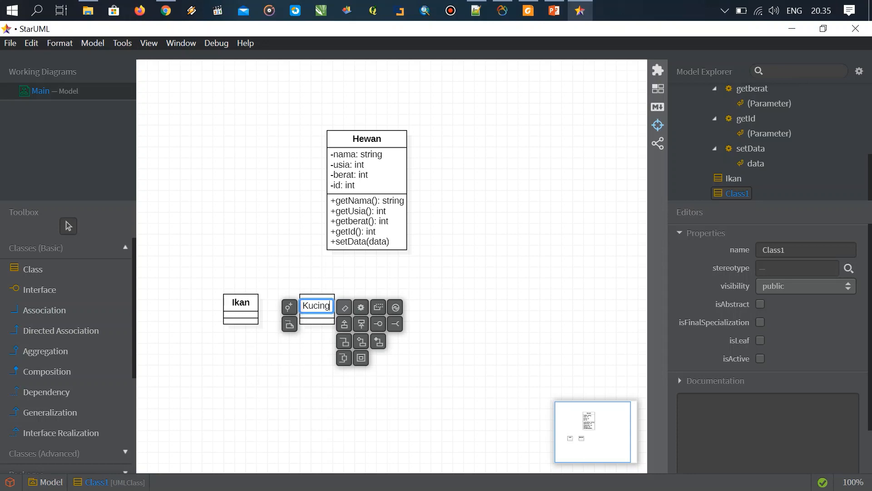
{"action": "left_click", "coordinate": [282, 359]}
Add a class named Tikus on the same row, below and to the right of Hewan, and move Kucing directly beneath Hewan.
{"action": "left_click", "coordinate": [33, 269]}
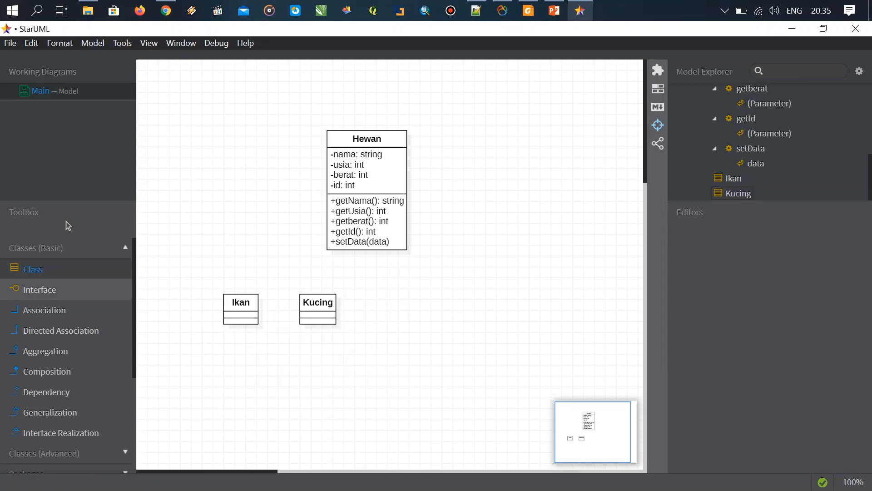
{"action": "left_click", "coordinate": [469, 294]}
{"action": "type", "text": "Tikus"}
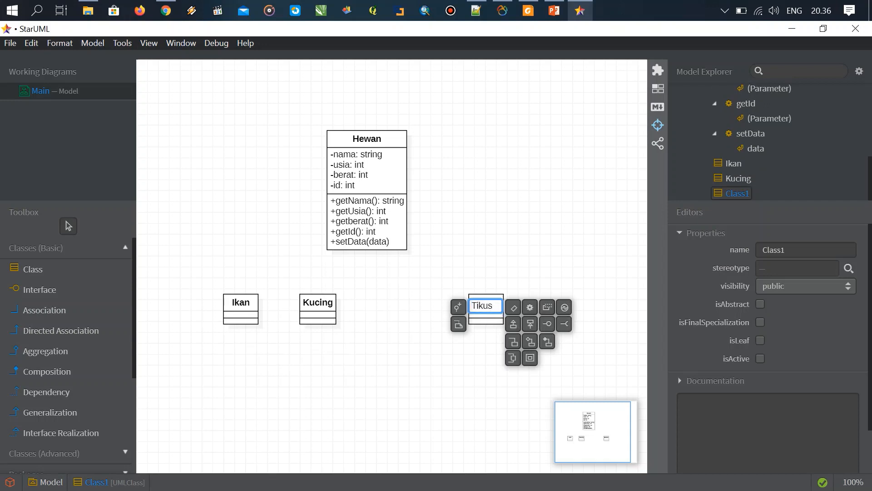
{"action": "left_click", "coordinate": [447, 359]}
{"action": "left_click_drag", "start_coordinate": [318, 302], "coordinate": [367, 302]}
{"action": "left_click", "coordinate": [391, 357]}
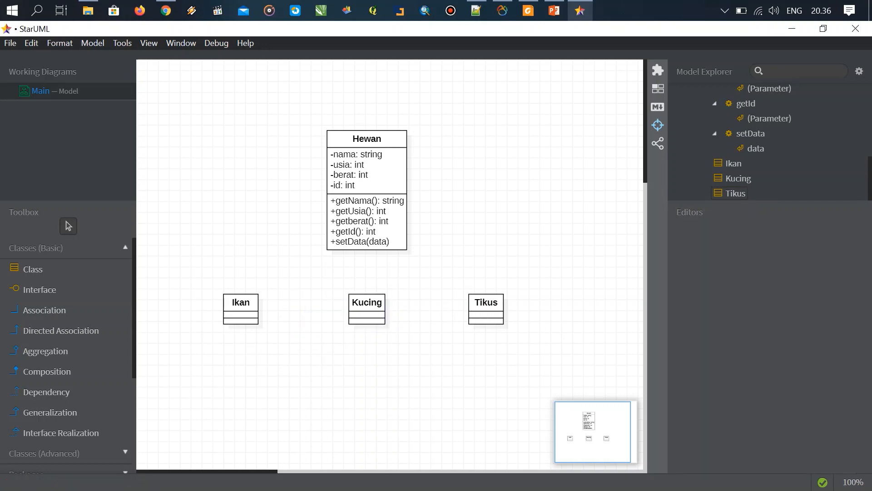
Add the attribute jenis: string to the Ikan class with private visibility.
{"action": "left_click", "coordinate": [240, 302]}
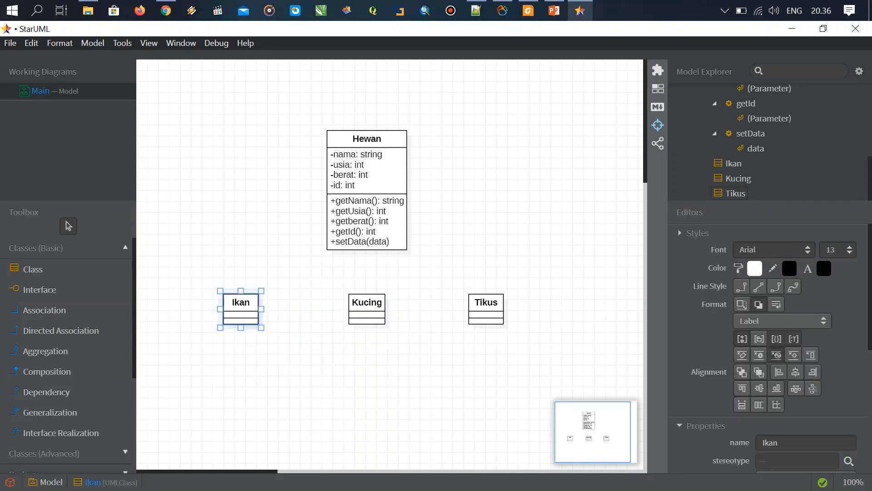
{"action": "double_click", "coordinate": [241, 303]}
{"action": "left_click", "coordinate": [268, 308]}
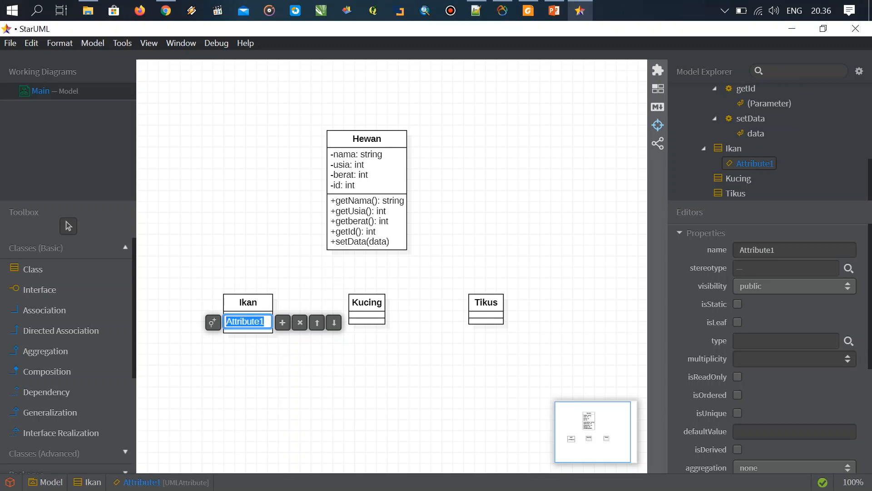
{"action": "type", "text": "jenis: string"}
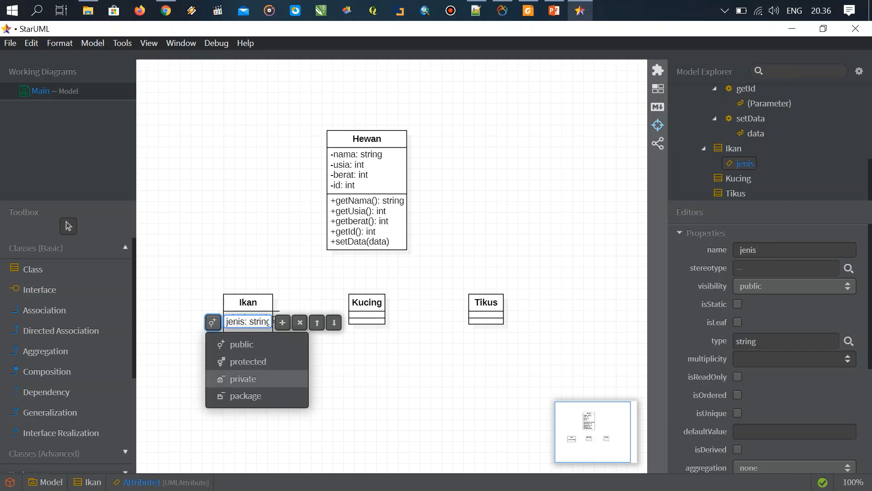
{"action": "left_click", "coordinate": [243, 378]}
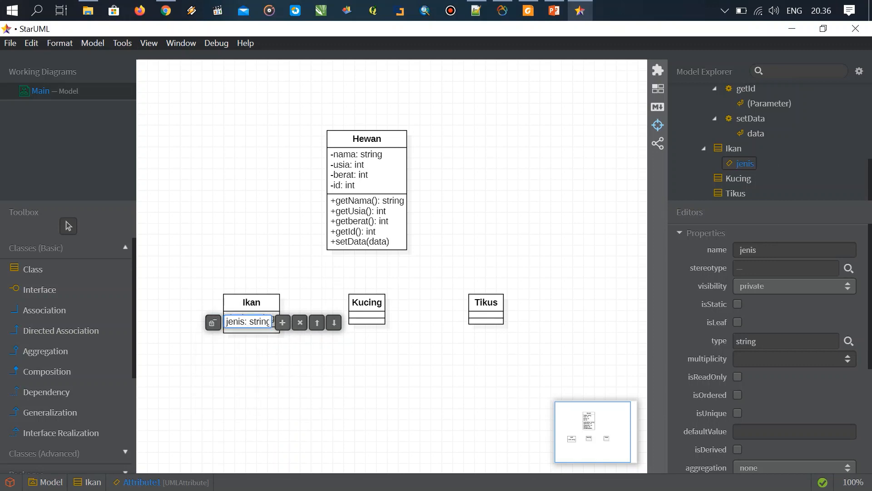
{"action": "key", "text": "Return"}
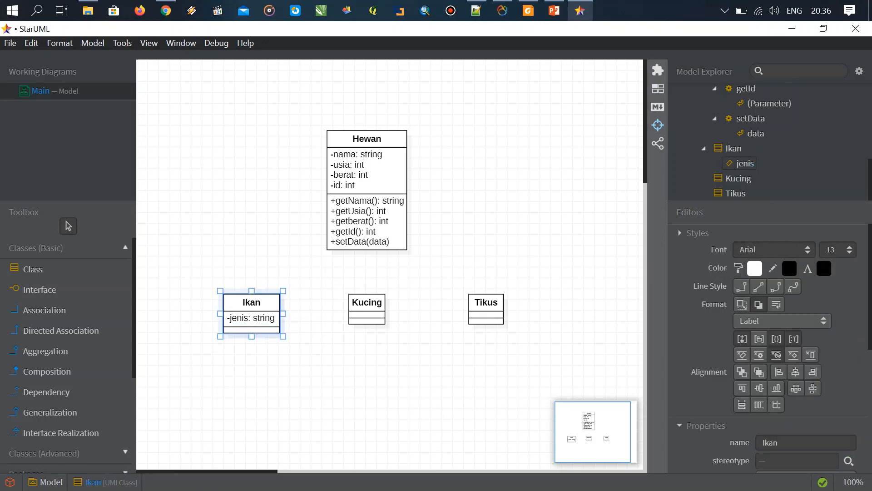
Add the operation getJenis(): string to the Ikan class.
{"action": "double_click", "coordinate": [251, 303]}
{"action": "left_click", "coordinate": [307, 307]}
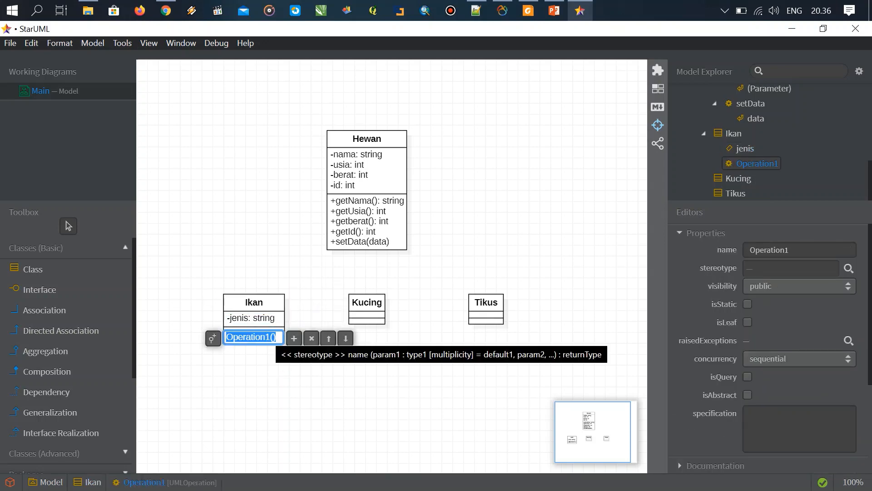
{"action": "type", "text": "getJenis"}
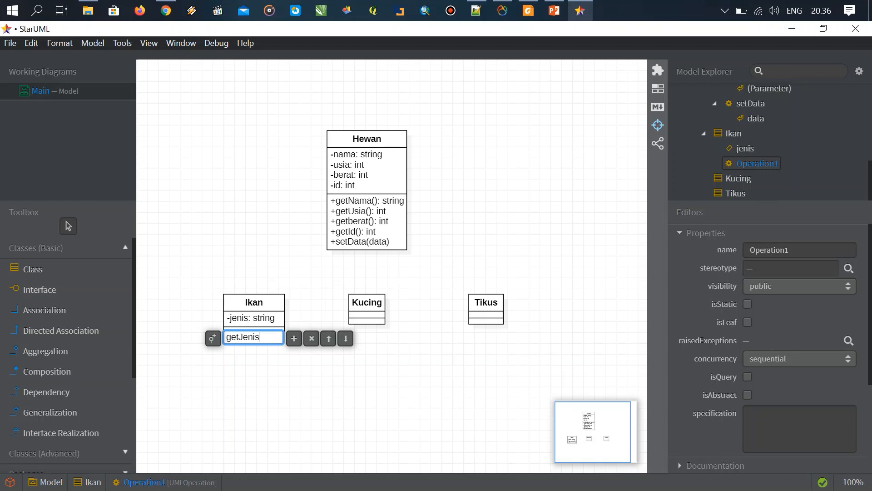
{"action": "type", "text": "(): string"}
{"action": "key", "text": "Return"}
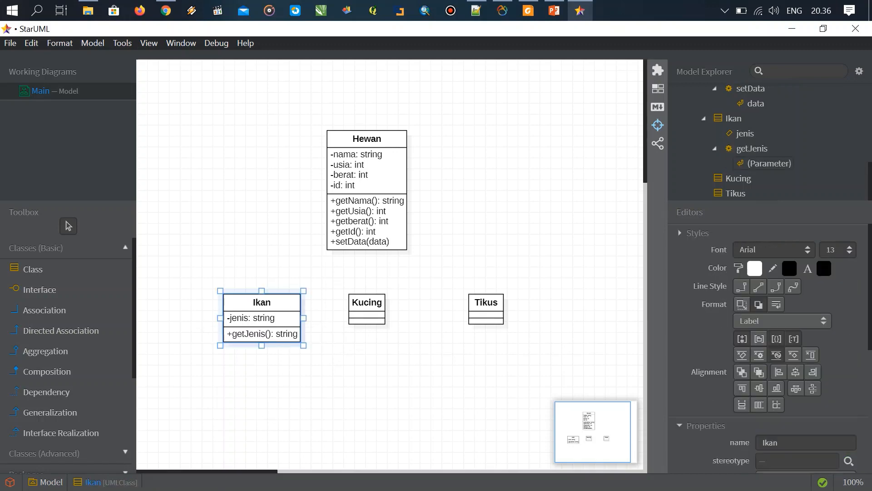
Add the attribute jenis: string to the Kucing class.
{"action": "double_click", "coordinate": [366, 303]}
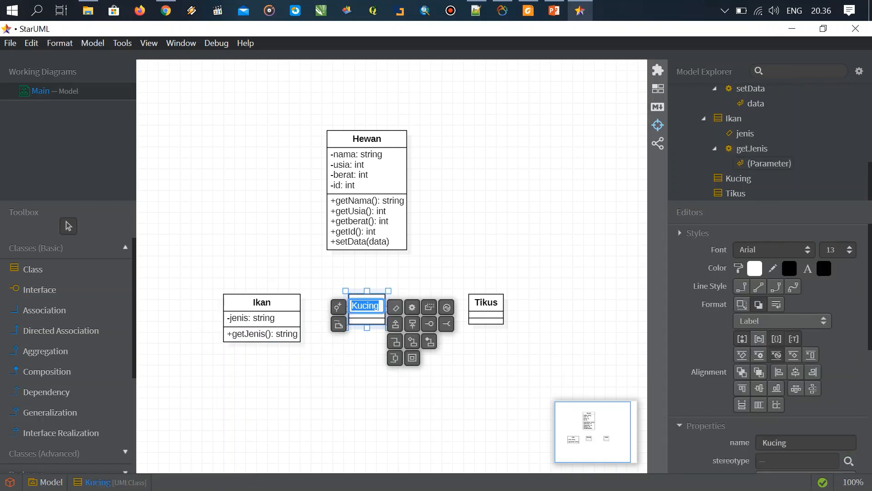
{"action": "key", "text": "ctrl+Return"}
{"action": "type", "text": "jenis: string"}
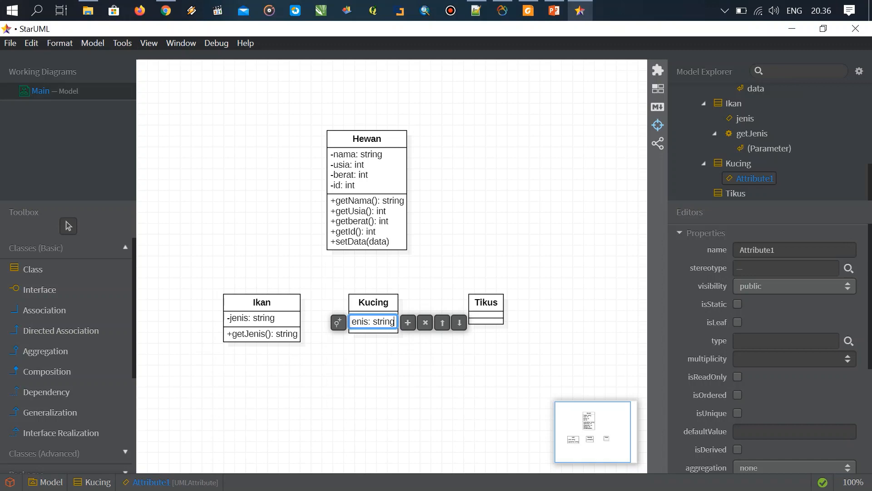
{"action": "key", "text": "Return"}
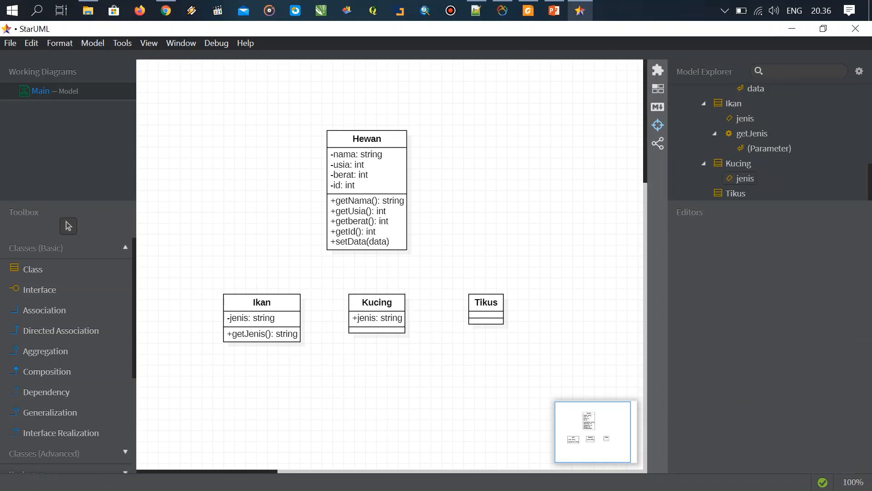
Add the operation getJenis(): string to the Kucing class.
{"action": "double_click", "coordinate": [377, 303]}
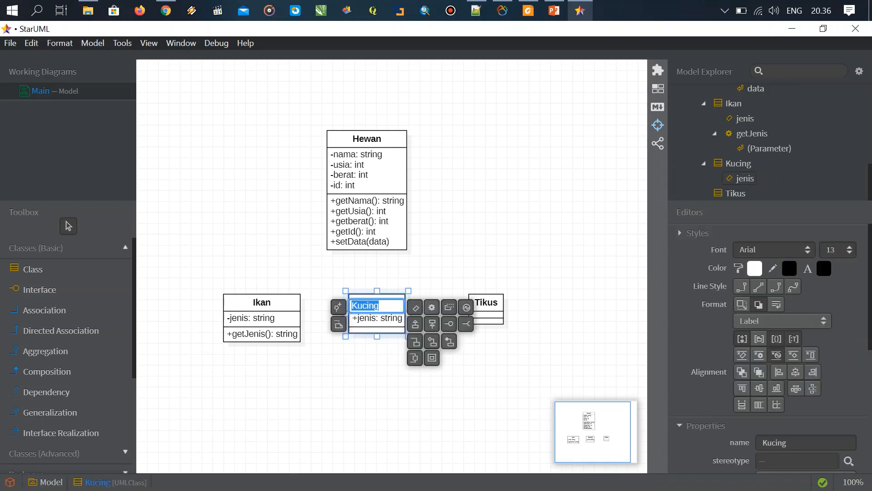
{"action": "key", "text": "ctrl+shift+Return"}
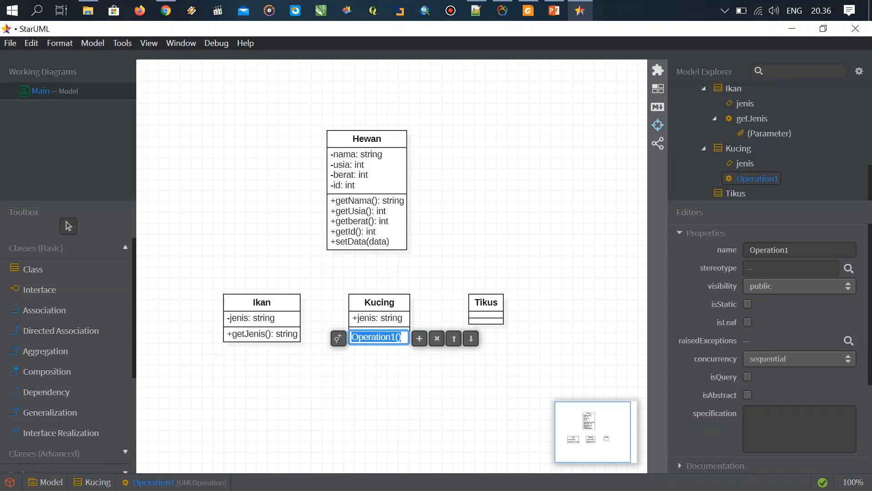
{"action": "type", "text": "getJen"}
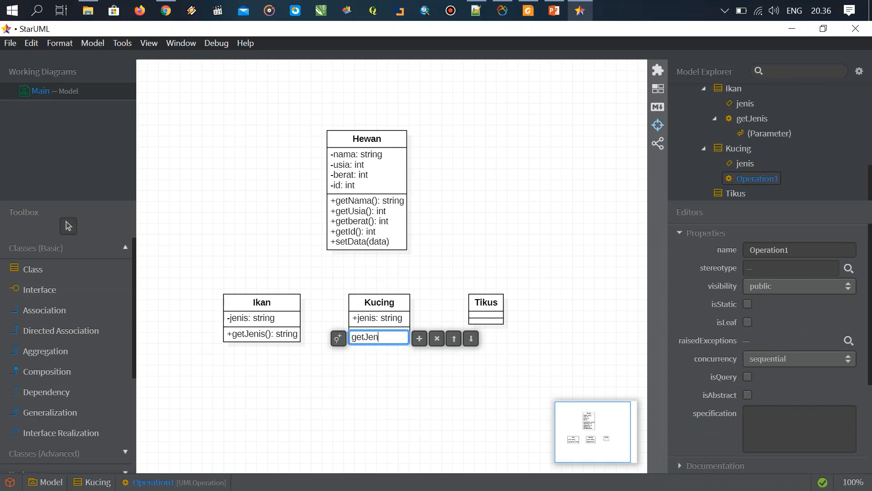
{"action": "type", "text": "is(): string"}
{"action": "key", "text": "Return"}
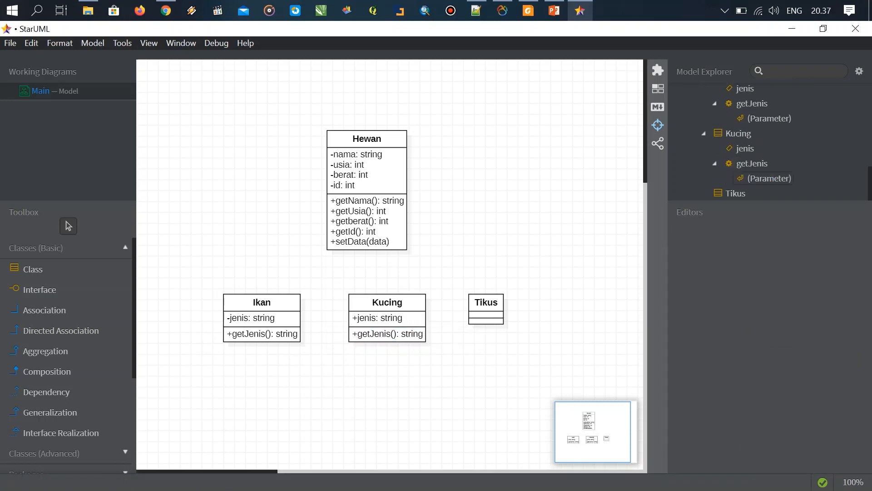
Set the visibility of Kucing's jenis attribute to private.
{"action": "left_click", "coordinate": [382, 318]}
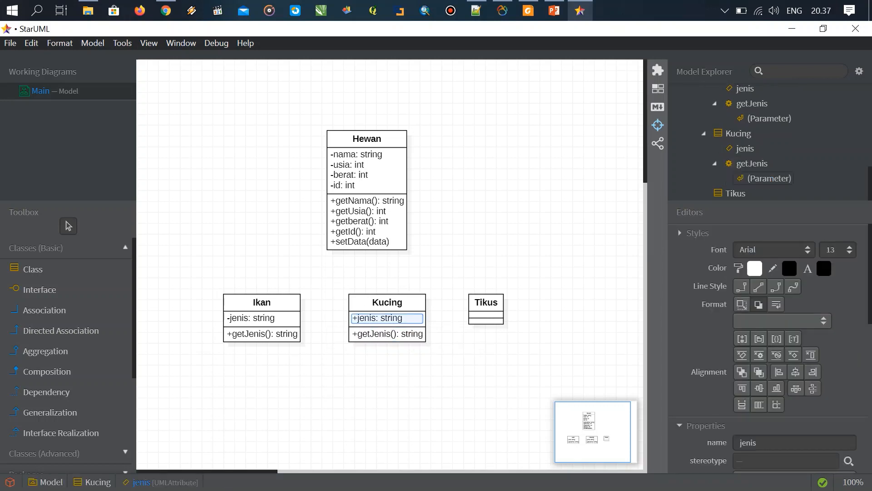
{"action": "double_click", "coordinate": [381, 319]}
{"action": "left_click", "coordinate": [338, 322]}
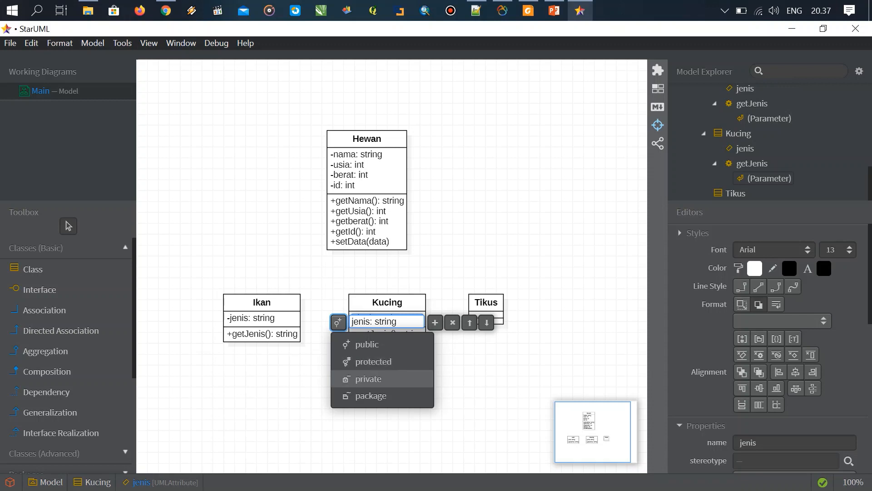
{"action": "left_click", "coordinate": [368, 378]}
Add the attribute jenis: string to the Tikus class and set its visibility to private.
{"action": "double_click", "coordinate": [486, 303]}
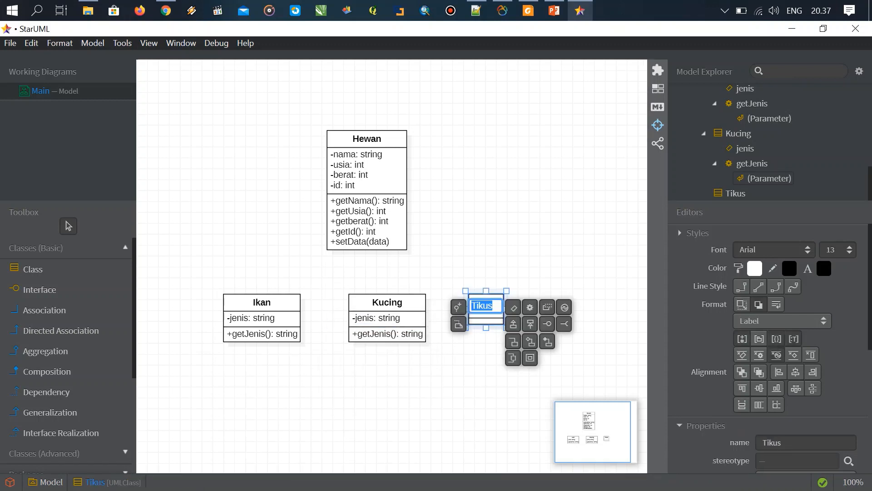
{"action": "left_click", "coordinate": [514, 307]}
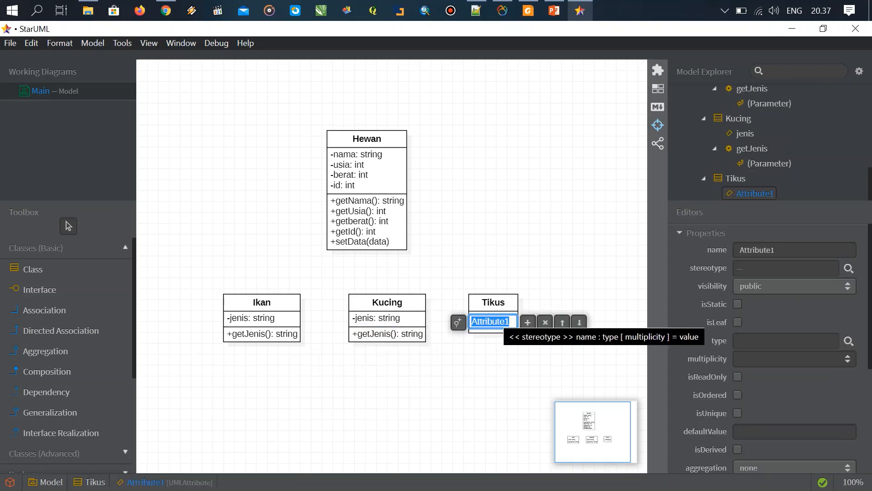
{"action": "key", "text": "BackSpace"}
{"action": "type", "text": "jenis: string"}
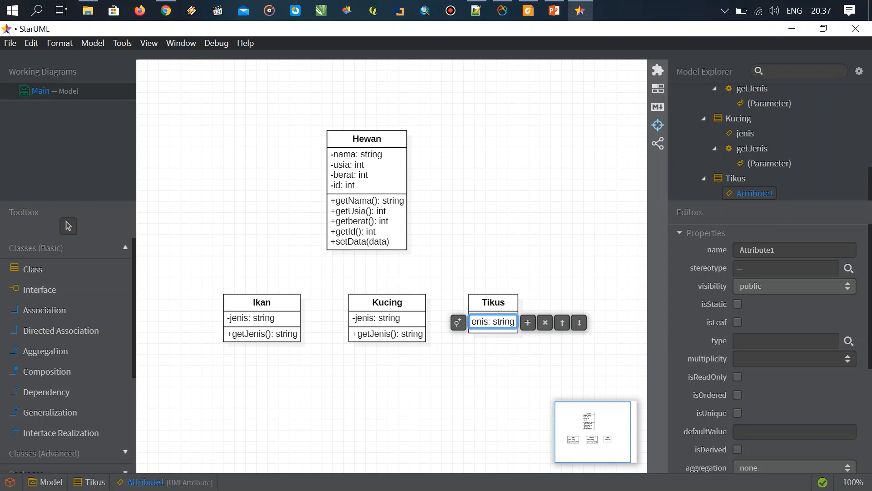
{"action": "left_click", "coordinate": [459, 323]}
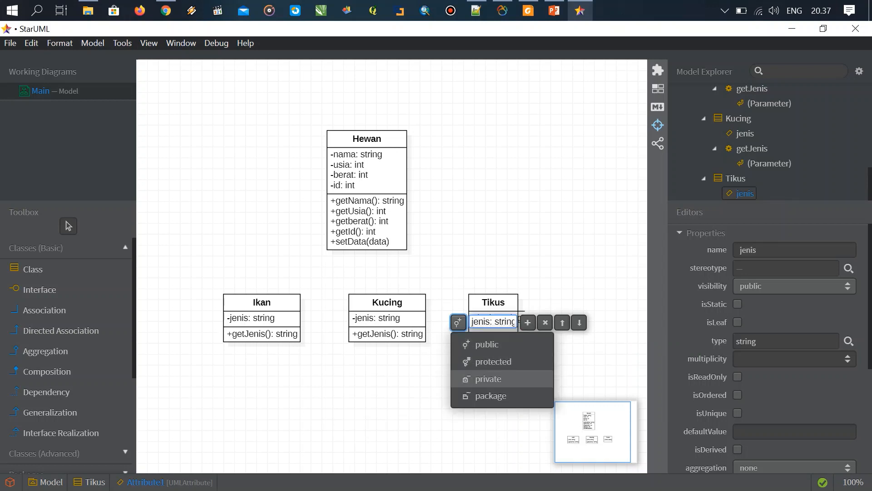
{"action": "left_click", "coordinate": [489, 379]}
{"action": "left_click", "coordinate": [527, 322]}
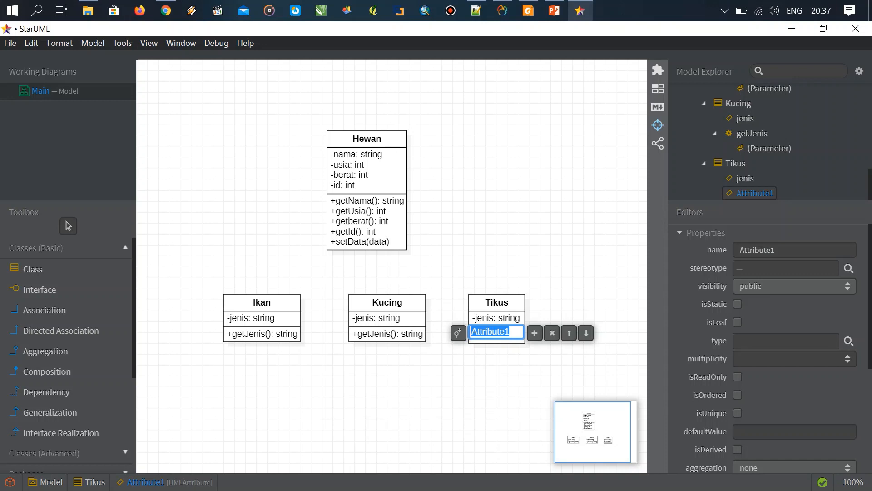
{"action": "key", "text": "Escape"}
{"action": "double_click", "coordinate": [494, 329]}
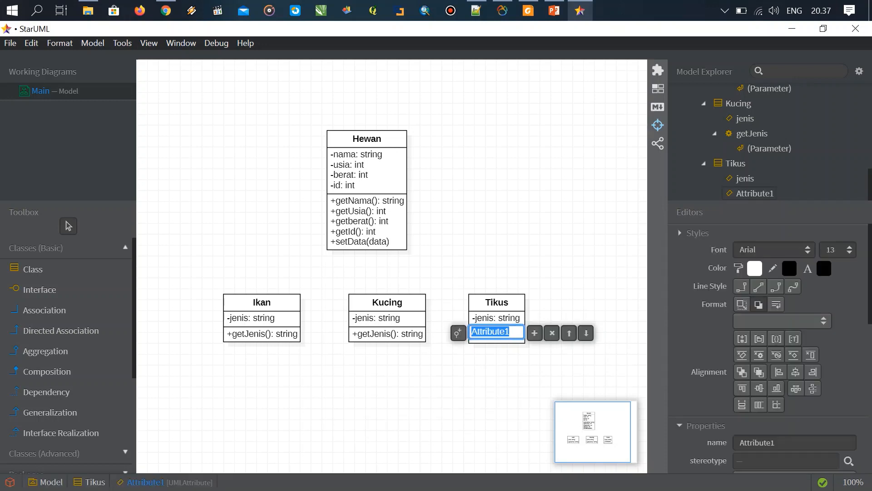
{"action": "left_click", "coordinate": [553, 334]}
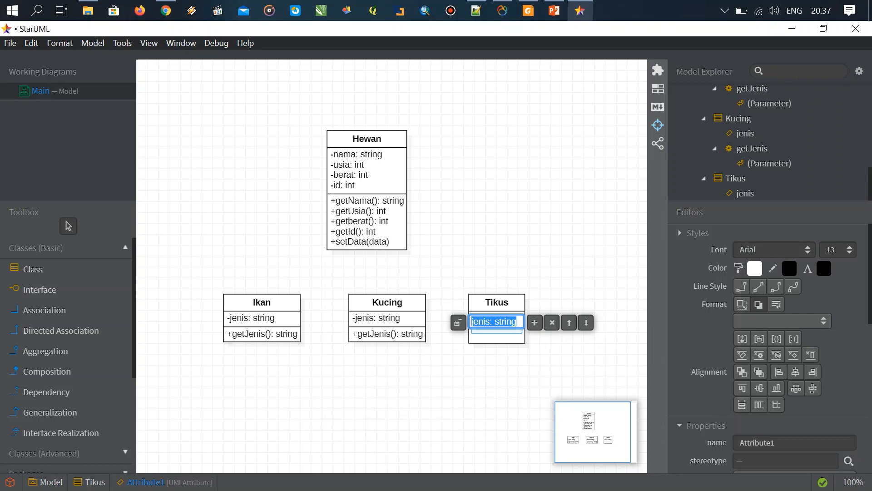
{"action": "key", "text": "Return"}
Add the operation getJenis(): string to the Tikus class.
{"action": "double_click", "coordinate": [497, 303]}
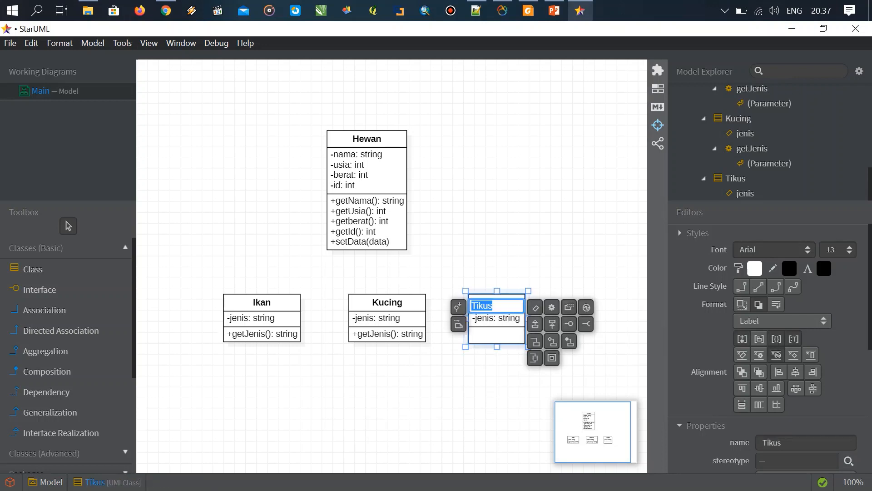
{"action": "left_click", "coordinate": [552, 307]}
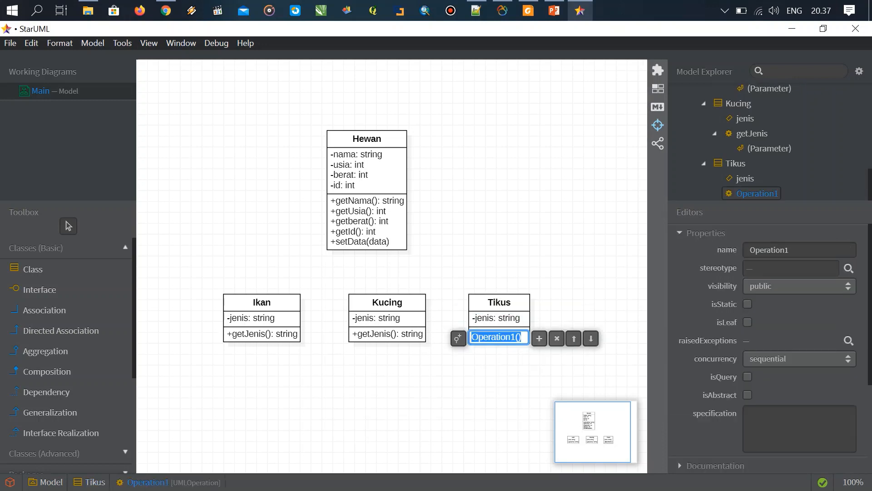
{"action": "type", "text": "getJenis"}
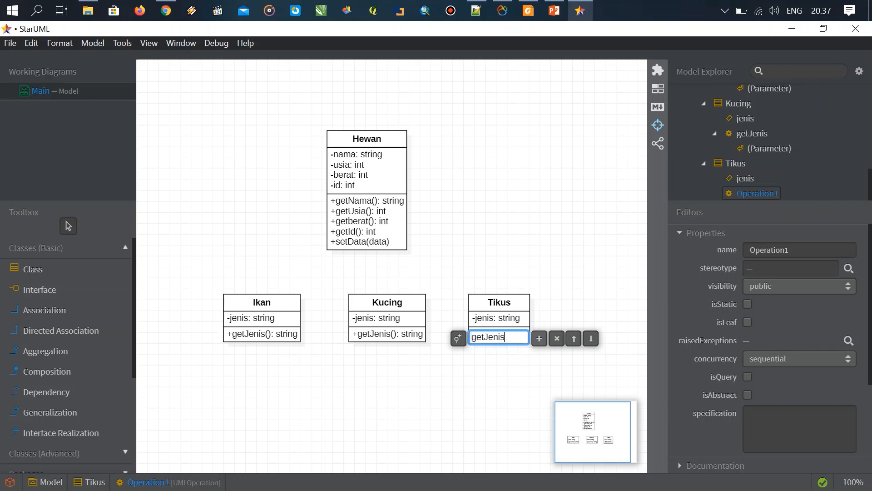
{"action": "type", "text": "(): string"}
{"action": "key", "text": "Return"}
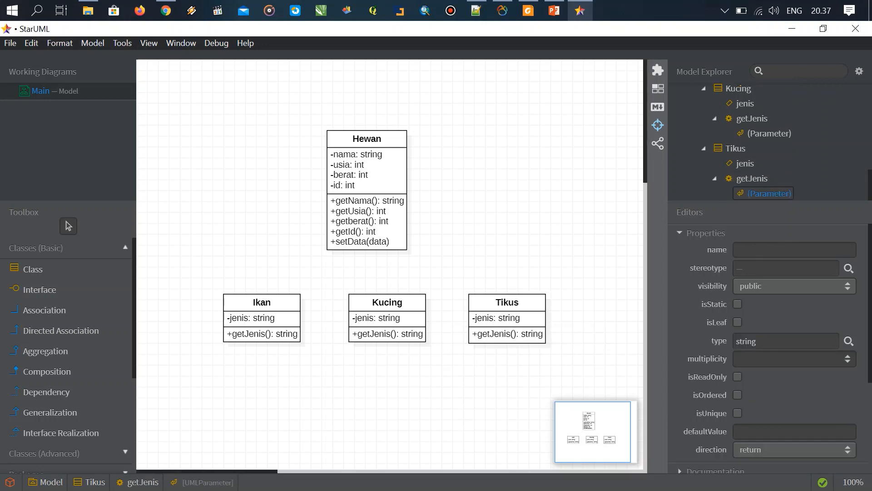
Rearrange the classes so that Ikan sits farther from Kucing and Hewan is roughly centred above Kucing.
{"action": "left_click", "coordinate": [291, 302]}
{"action": "left_click_drag", "start_coordinate": [290, 302], "coordinate": [280, 302]}
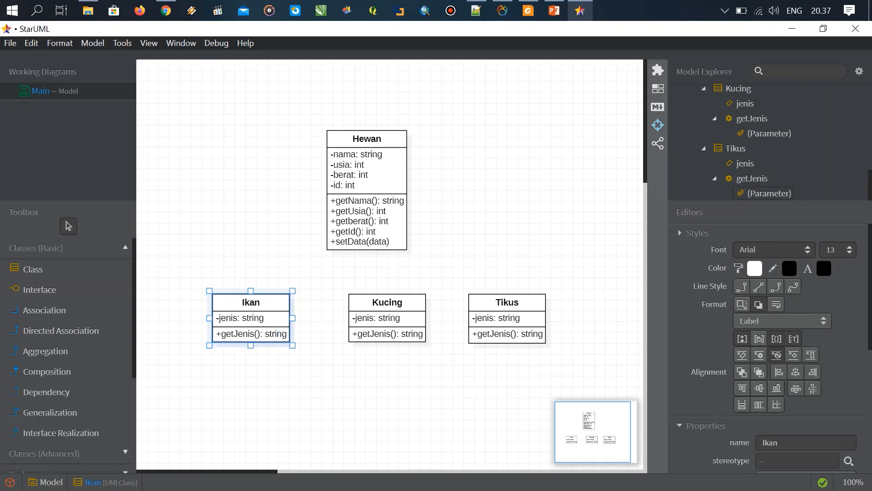
{"action": "left_click_drag", "start_coordinate": [367, 190], "coordinate": [389, 185]}
{"action": "left_click", "coordinate": [477, 195]}
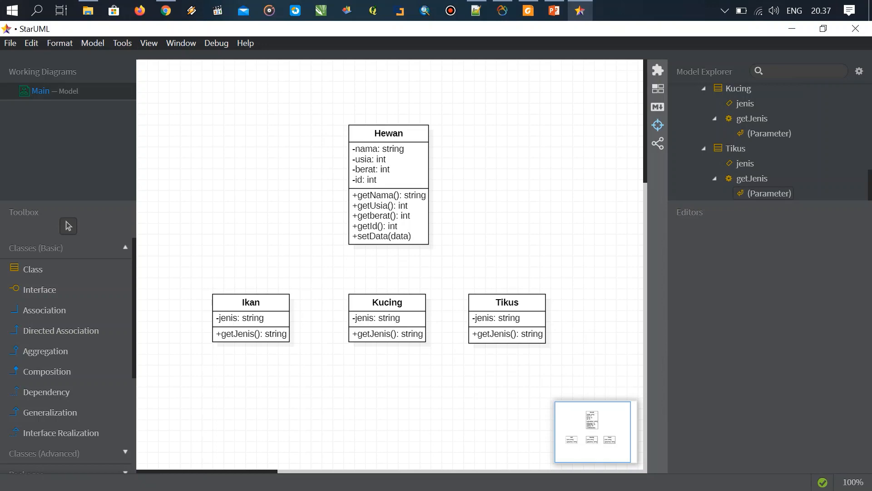
{"action": "left_click_drag", "start_coordinate": [387, 318], "coordinate": [382, 318]}
{"action": "left_click", "coordinate": [400, 382]}
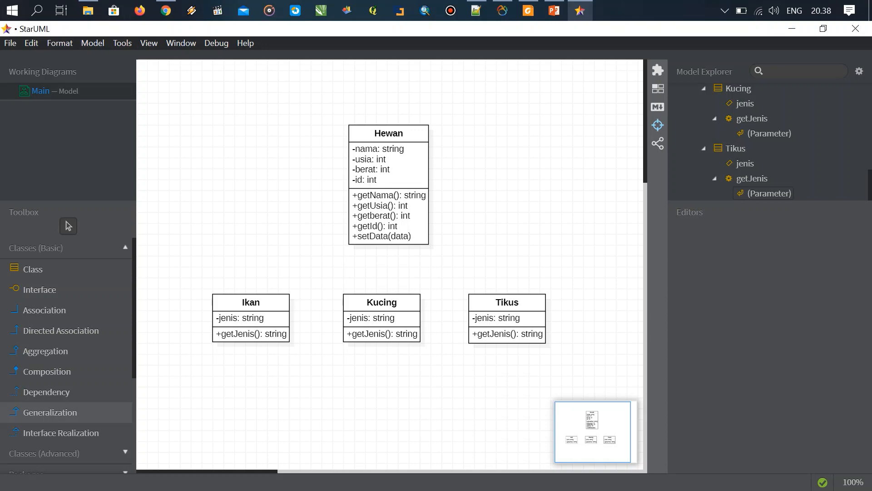
Draw generalizations from the Ikan, Kucing and Tikus classes to the Hewan class.
{"action": "left_click", "coordinate": [50, 412]}
{"action": "left_click_drag", "start_coordinate": [256, 301], "coordinate": [372, 199]}
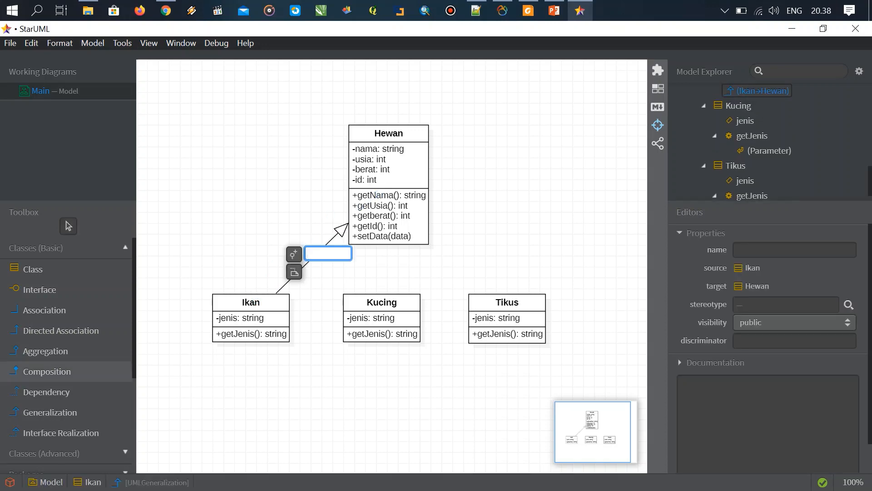
{"action": "left_click", "coordinate": [50, 412]}
{"action": "left_click_drag", "start_coordinate": [381, 306], "coordinate": [383, 220]}
{"action": "left_click", "coordinate": [50, 412]}
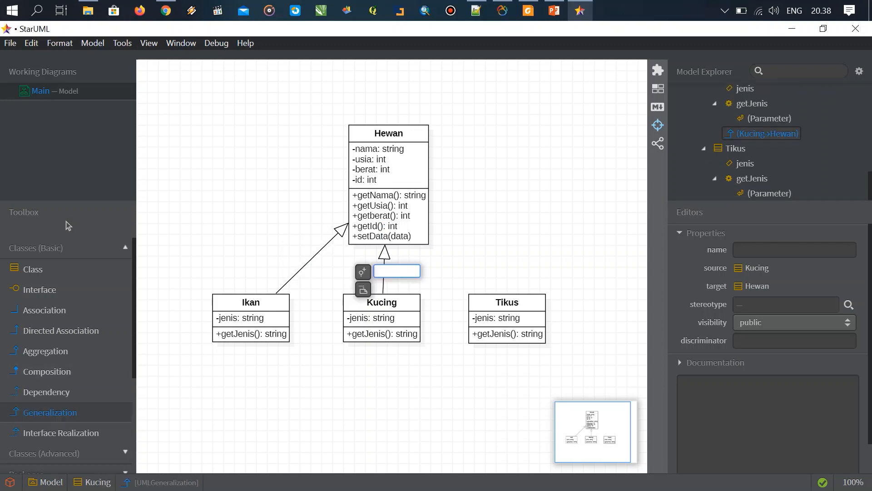
{"action": "left_click_drag", "start_coordinate": [507, 300], "coordinate": [425, 219]}
{"action": "left_click", "coordinate": [451, 256]}
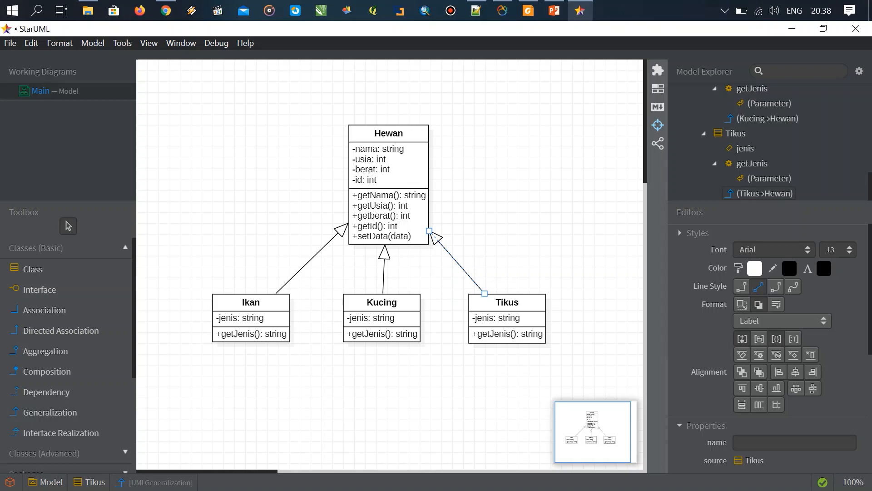
Mark the Hewan class as abstract.
{"action": "left_click", "coordinate": [389, 179]}
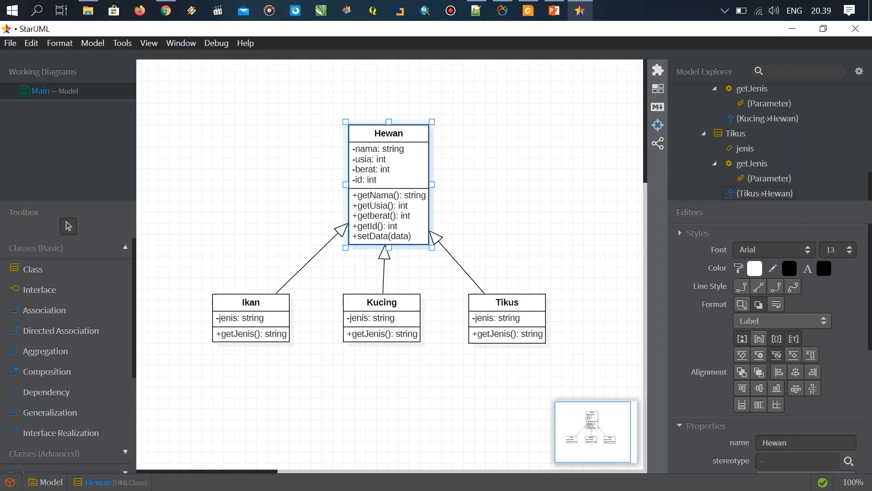
{"action": "scroll", "coordinate": [768, 341], "scroll_direction": "down", "scroll_amount": 5}
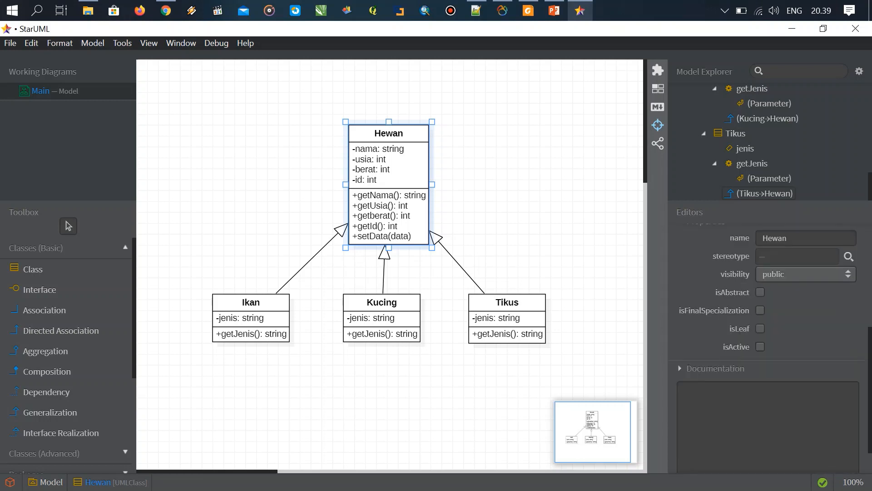
{"action": "scroll", "coordinate": [768, 341], "scroll_direction": "up", "scroll_amount": 2}
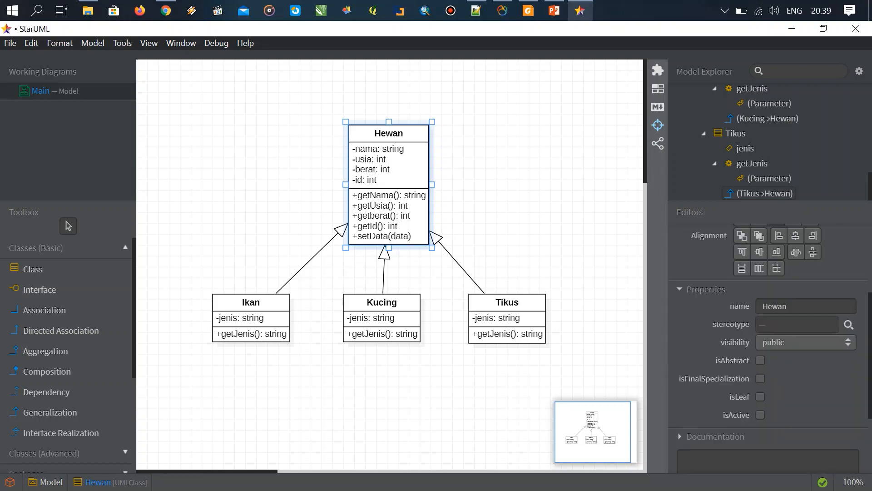
{"action": "left_click", "coordinate": [760, 360]}
Make the Ikan and Tikus generalizations rectilinear, routing Ikan's line up from its top edge and across into Hewan's side.
{"action": "left_click", "coordinate": [312, 258]}
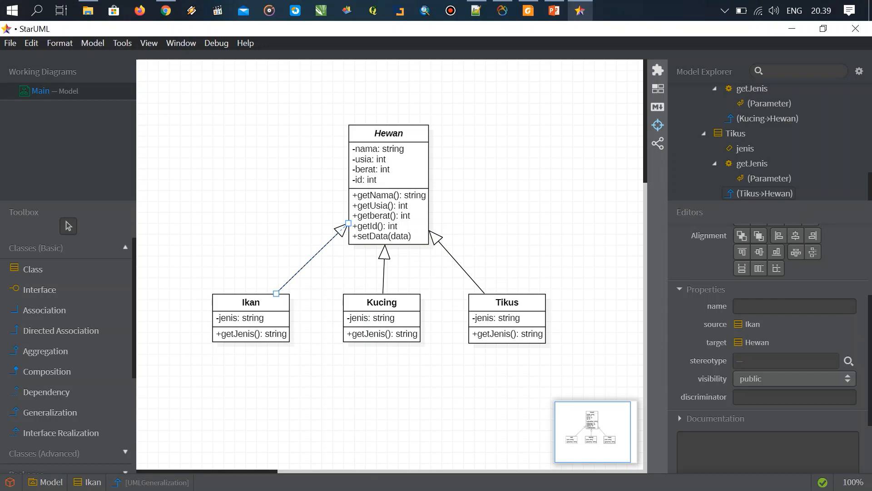
{"action": "scroll", "coordinate": [768, 348], "scroll_direction": "down", "scroll_amount": 1}
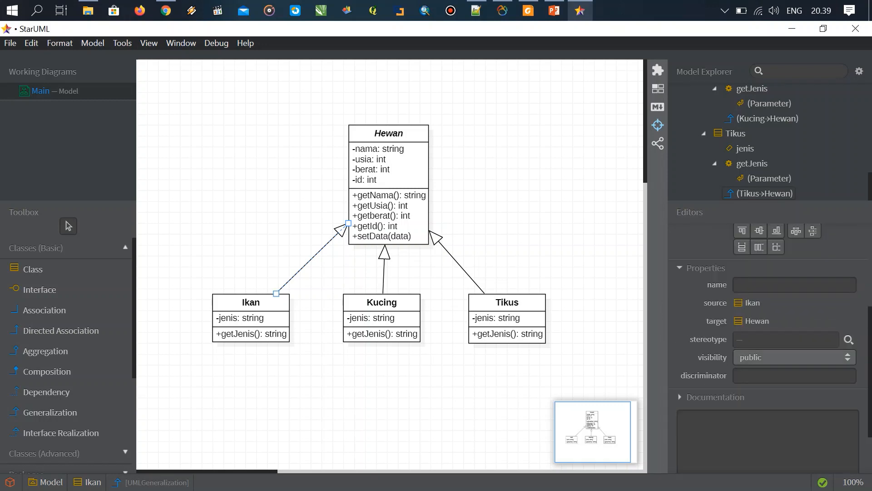
{"action": "scroll", "coordinate": [768, 348], "scroll_direction": "up", "scroll_amount": 1}
{"action": "scroll", "coordinate": [773, 348], "scroll_direction": "up", "scroll_amount": 1}
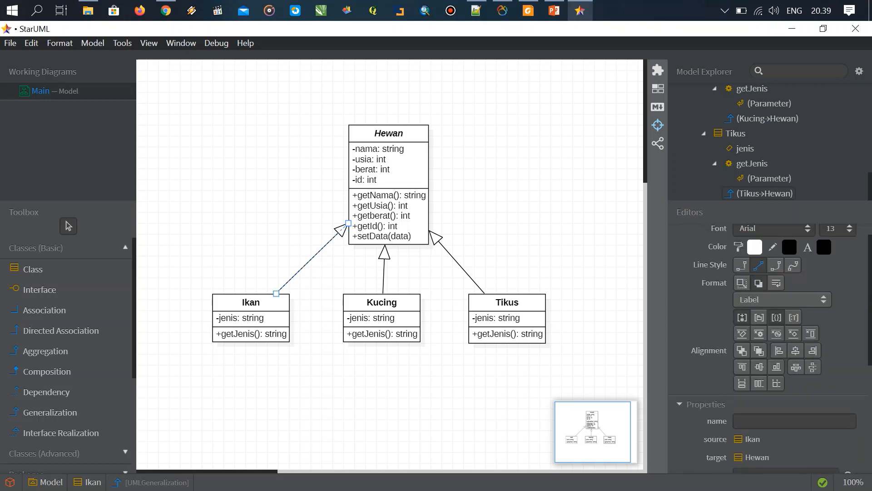
{"action": "left_click", "coordinate": [742, 265]}
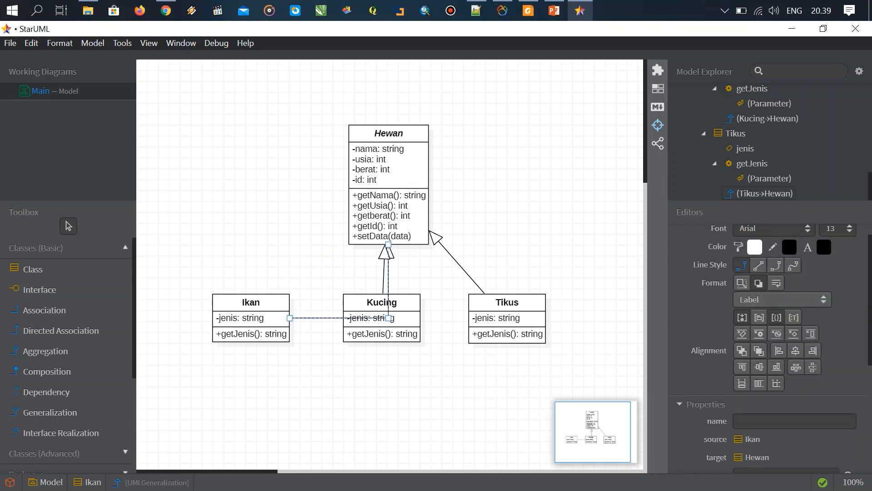
{"action": "left_click_drag", "start_coordinate": [365, 278], "coordinate": [251, 278]}
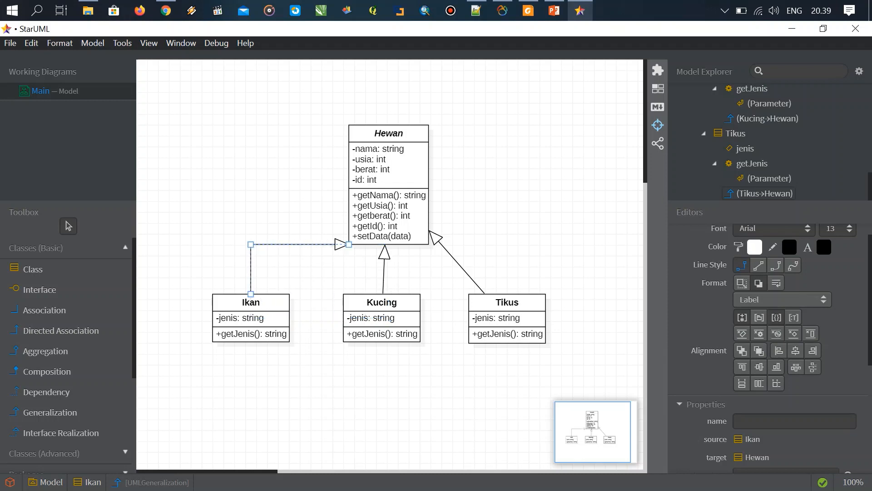
{"action": "left_click_drag", "start_coordinate": [299, 219], "coordinate": [299, 218]}
{"action": "left_click", "coordinate": [458, 264]}
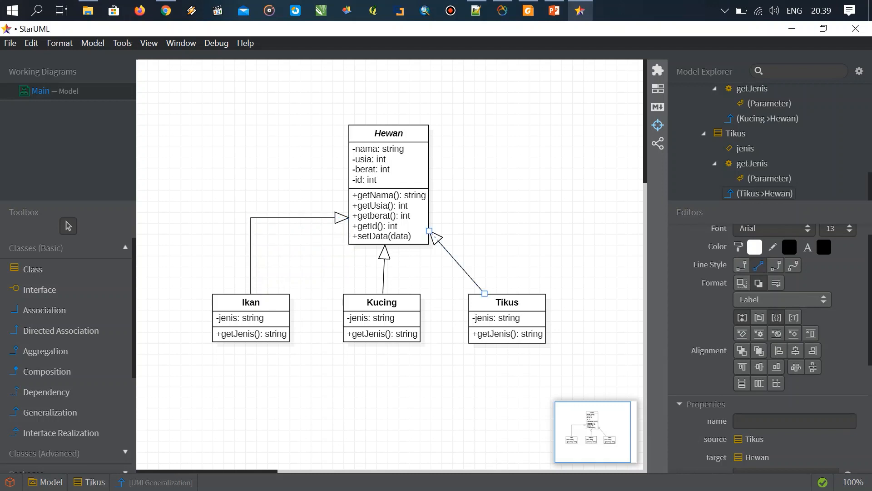
{"action": "left_click", "coordinate": [741, 265]}
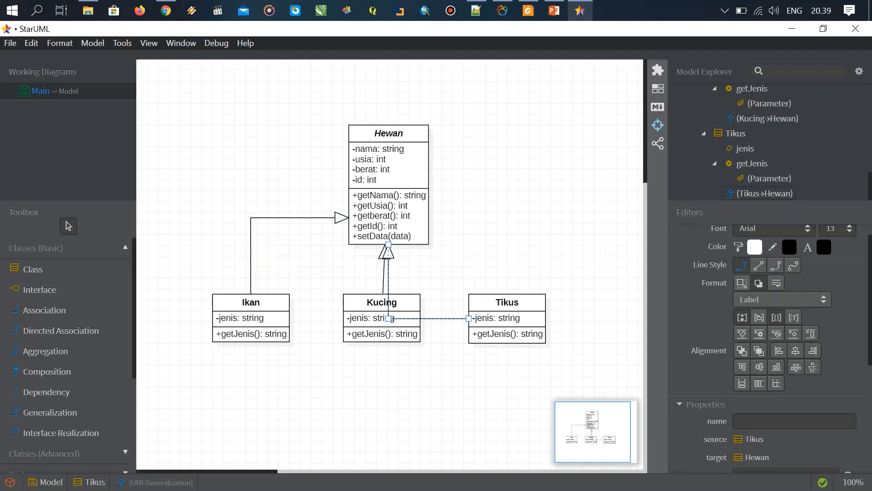
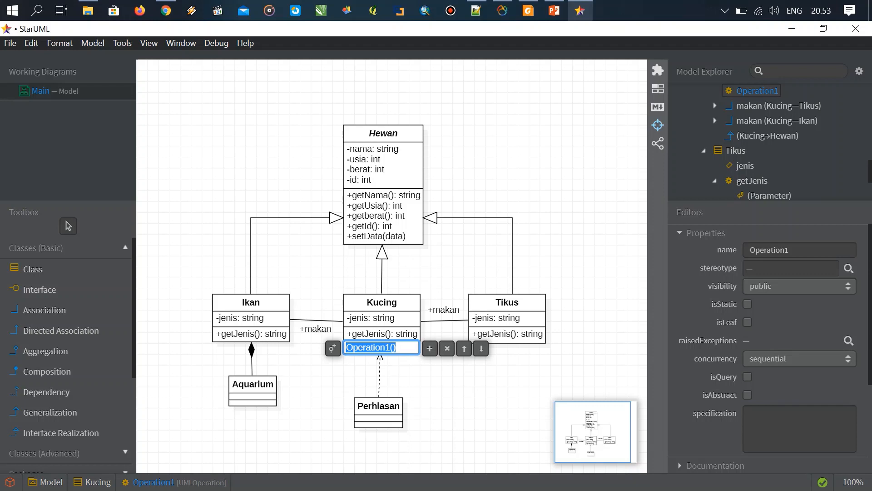
Define the new Kucing operation as setPerhiasan(Perhiasaan).
{"action": "type", "text": "ad"}
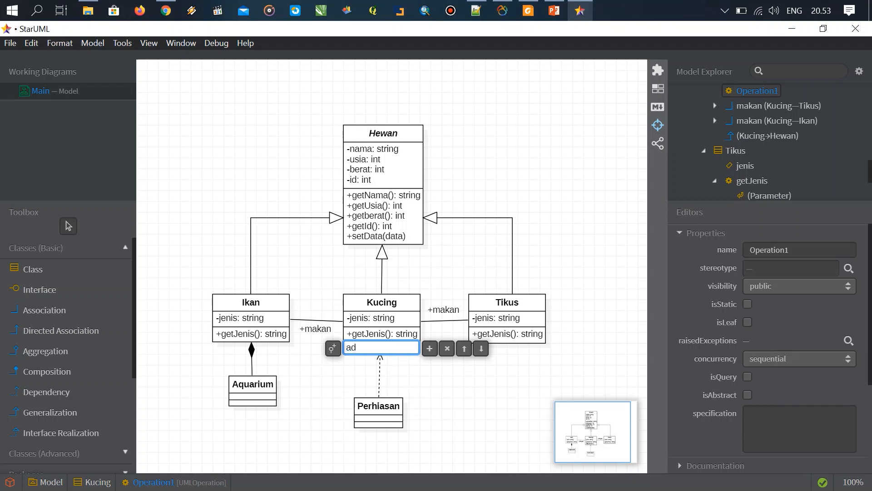
{"action": "type", "text": "d"}
{"action": "type", "text": "Perhi"}
{"action": "key", "text": "BackSpace"}
{"action": "key", "text": "BackSpace"}
{"action": "key", "text": "BackSpace"}
{"action": "key", "text": "BackSpace"}
{"action": "key", "text": "BackSpace"}
{"action": "key", "text": "BackSpace"}
{"action": "key", "text": "BackSpace"}
{"action": "key", "text": "BackSpace"}
{"action": "type", "text": "setPerhiaa"}
{"action": "key", "text": "BackSpace"}
{"action": "type", "text": "san(Perhiasaan)"}
{"action": "key", "text": "Return"}
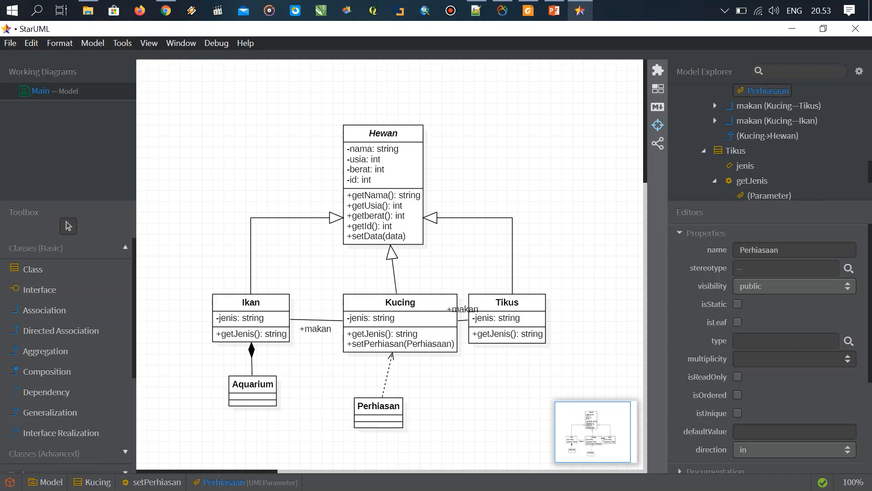
Move Tikus and Ikan farther from the widened Kucing class, and realign Hewan above it and Perhiasan below it.
{"action": "left_click_drag", "start_coordinate": [507, 313], "coordinate": [539, 314]}
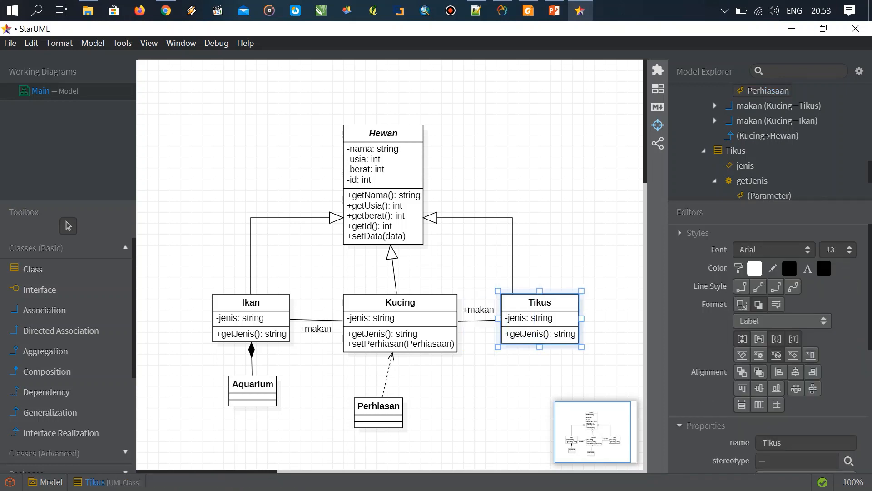
{"action": "left_click_drag", "start_coordinate": [246, 318], "coordinate": [218, 318]}
{"action": "left_click_drag", "start_coordinate": [383, 133], "coordinate": [394, 127]}
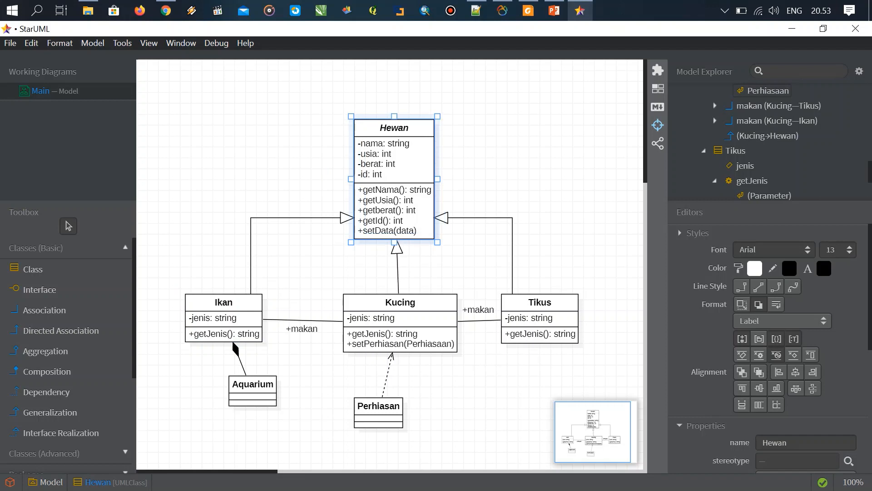
{"action": "left_click_drag", "start_coordinate": [379, 407], "coordinate": [401, 404]}
{"action": "left_click", "coordinate": [463, 402]}
{"action": "left_click", "coordinate": [463, 402]}
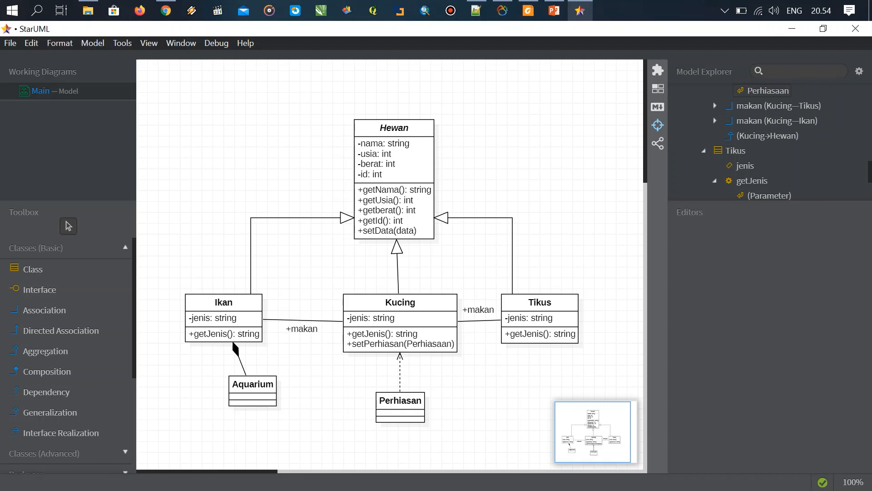
Place Aquarium directly below Ikan and lower Ikan and Tikus slightly to level their makan associations with Kucing.
{"action": "left_click_drag", "start_coordinate": [253, 385], "coordinate": [220, 407]}
{"action": "left_click_drag", "start_coordinate": [224, 314], "coordinate": [224, 319]}
{"action": "left_click_drag", "start_coordinate": [540, 313], "coordinate": [545, 319]}
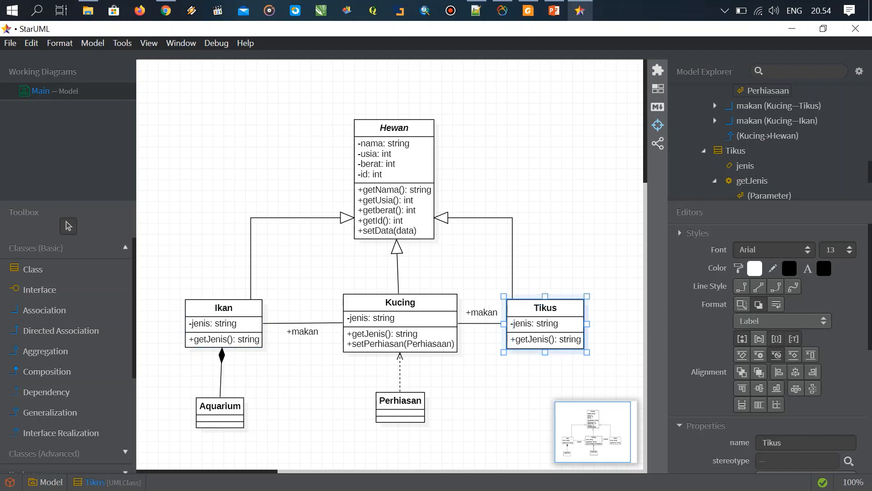
{"action": "key", "text": "Escape"}
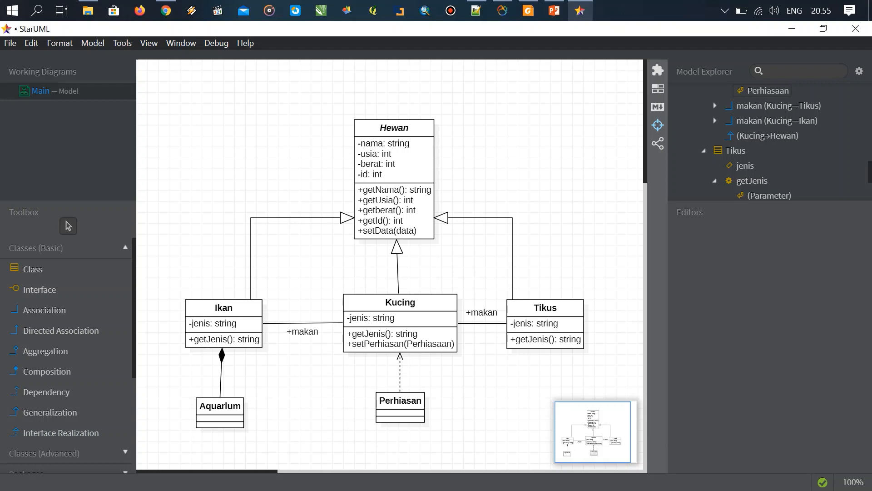
{"action": "left_click", "coordinate": [398, 271]}
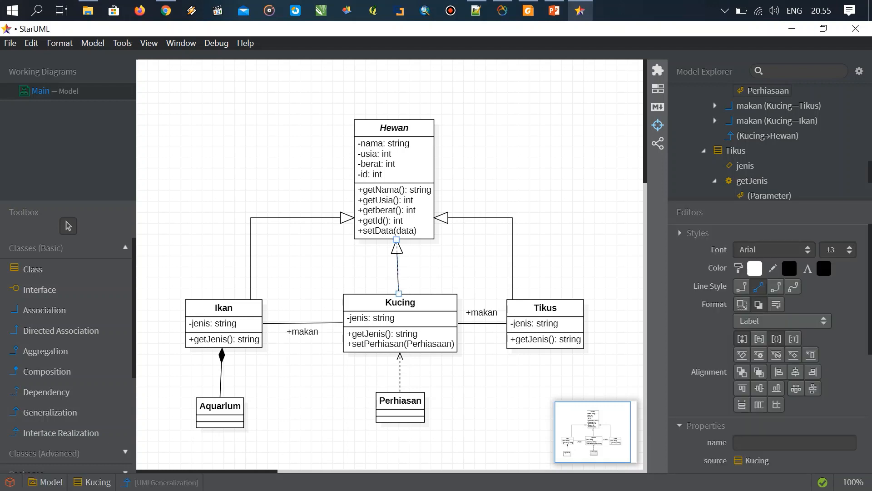
{"action": "left_click", "coordinate": [291, 427]}
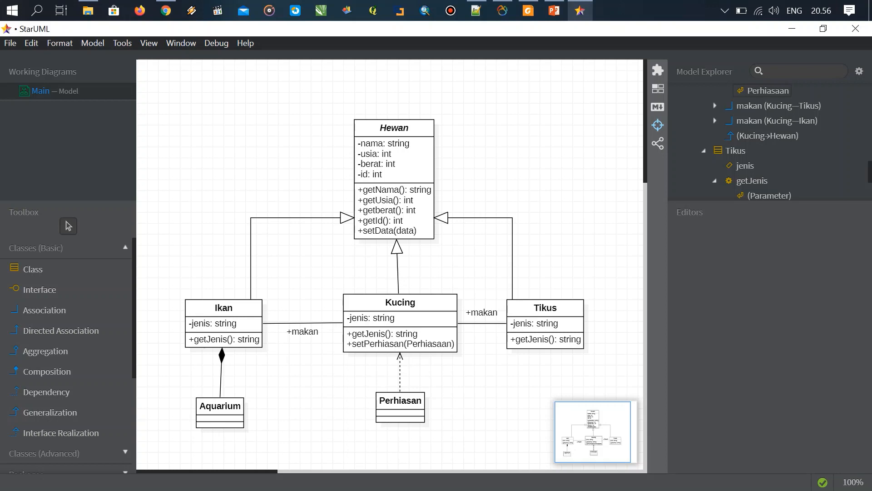
Inspect the properties of the Ikan generalization and the multiplicity options at the Kucing end of its makan association with Tikus.
{"action": "left_click", "coordinate": [283, 217]}
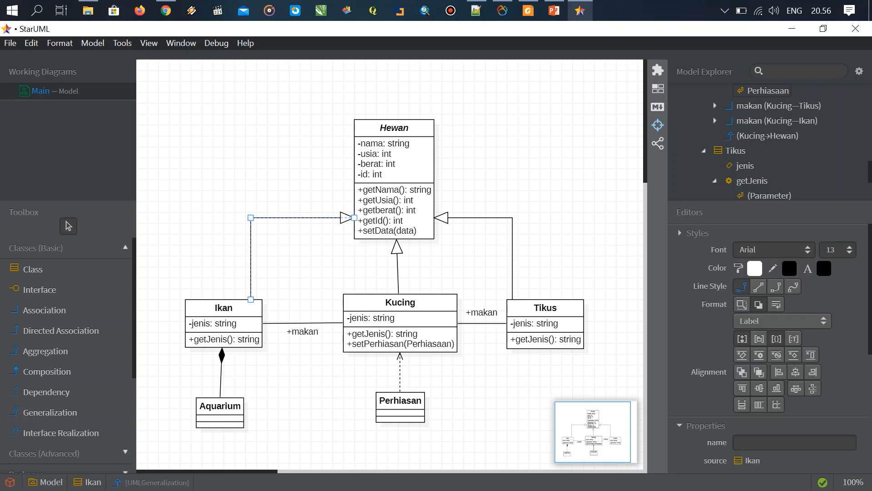
{"action": "scroll", "coordinate": [768, 336], "scroll_direction": "down", "scroll_amount": 3}
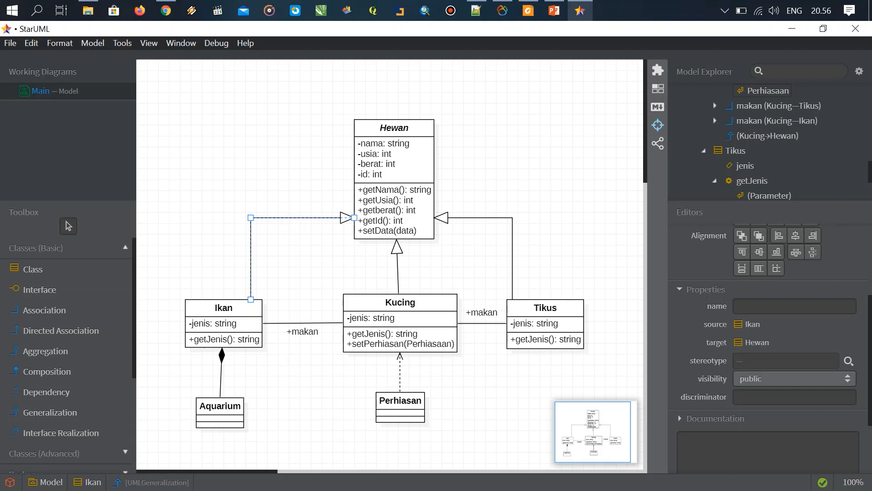
{"action": "left_click", "coordinate": [482, 324]}
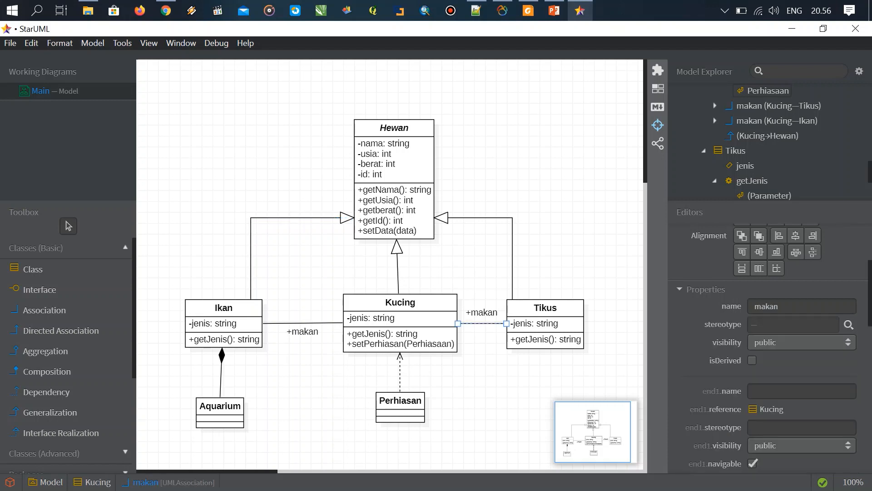
{"action": "scroll", "coordinate": [768, 346], "scroll_direction": "down", "scroll_amount": 3}
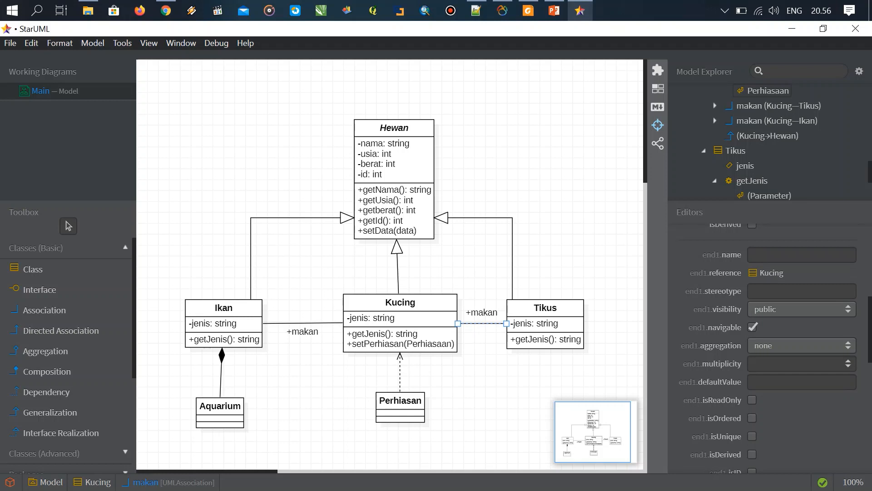
{"action": "left_click", "coordinate": [797, 363]}
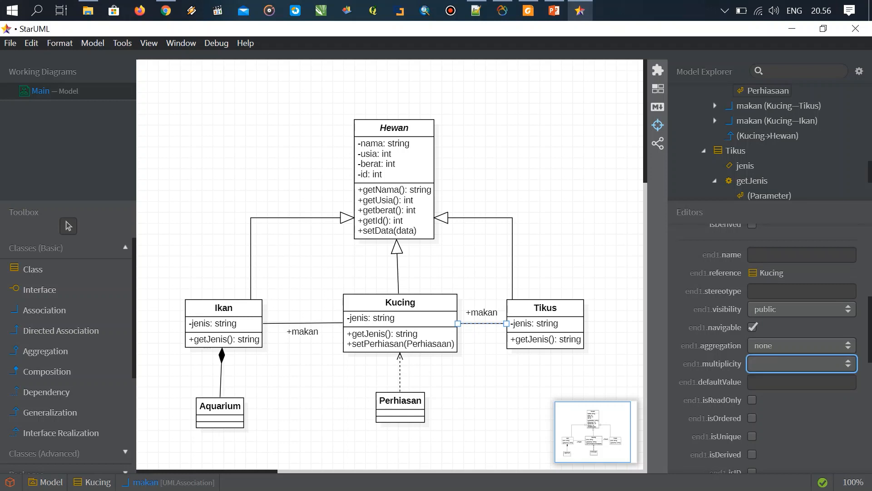
{"action": "left_click", "coordinate": [849, 363]}
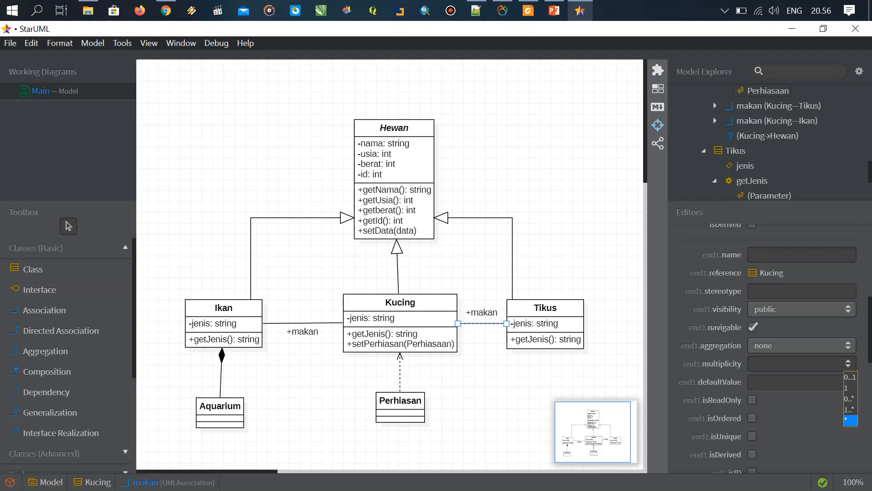
{"action": "key", "text": "Escape"}
{"action": "key", "text": "Escape"}
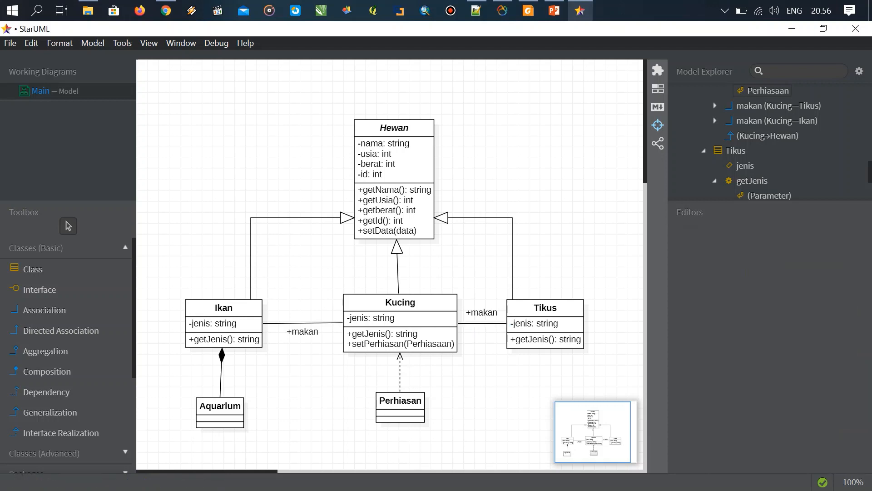
Switch to the PowerPoint slide show to consult the Relationship Multiplicity table.
{"action": "key", "text": "alt+Tab"}
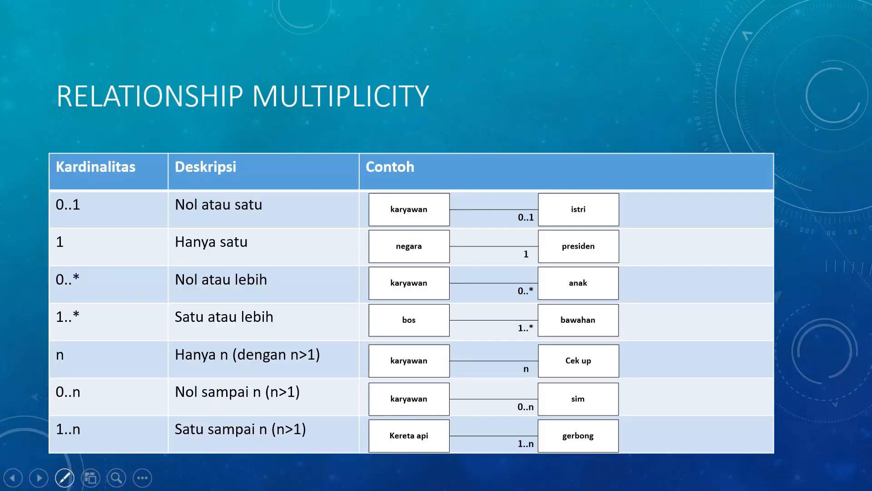